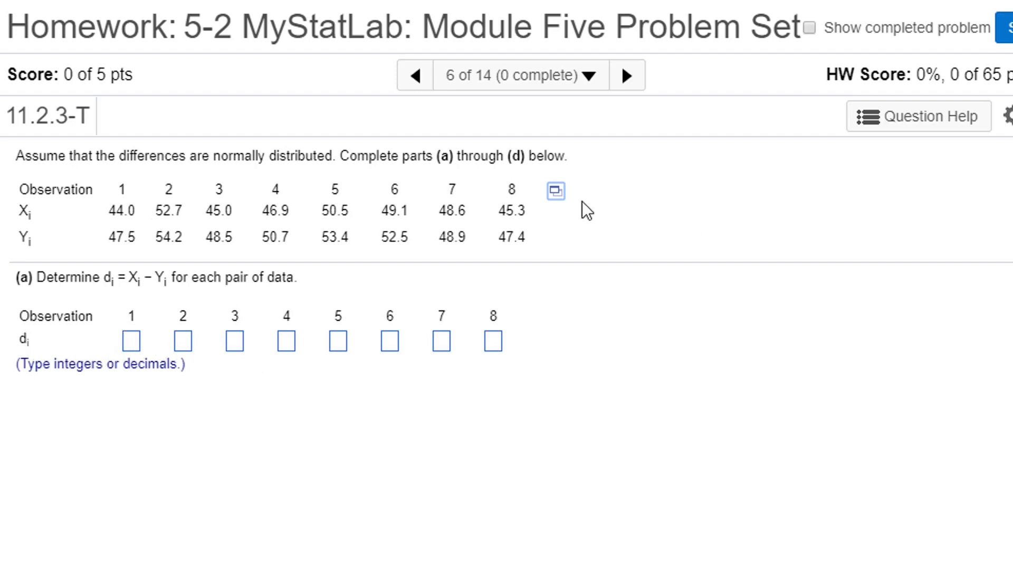
Open the observation data in StatCrunch and start a paired T test
click(557, 193)
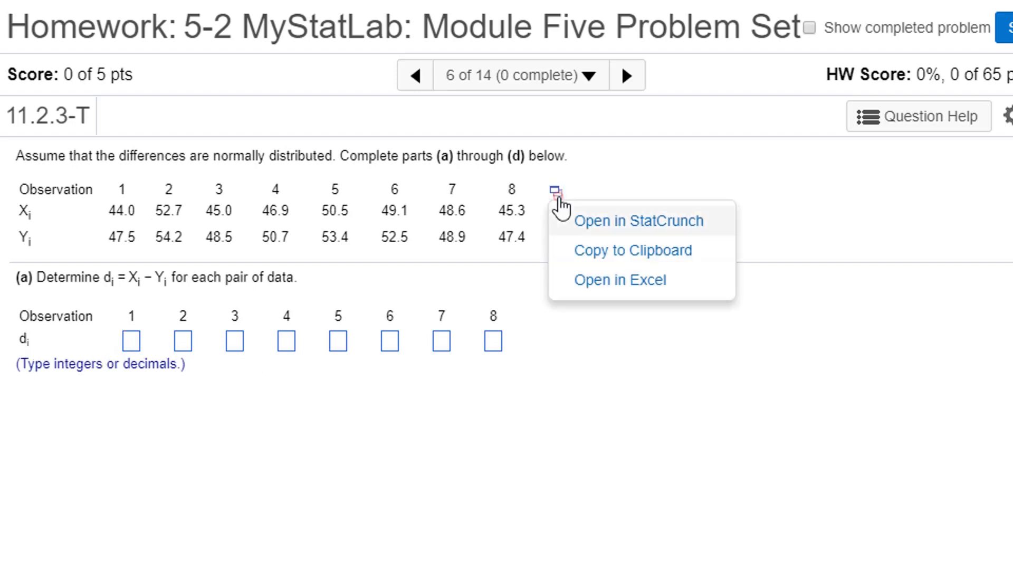
click(596, 221)
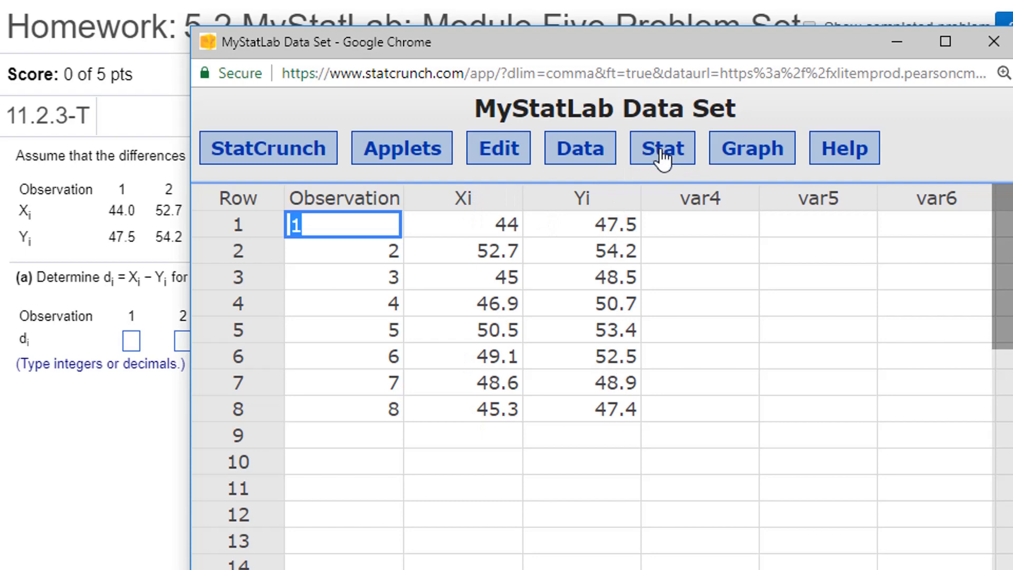
click(661, 154)
mouse_move(685, 298)
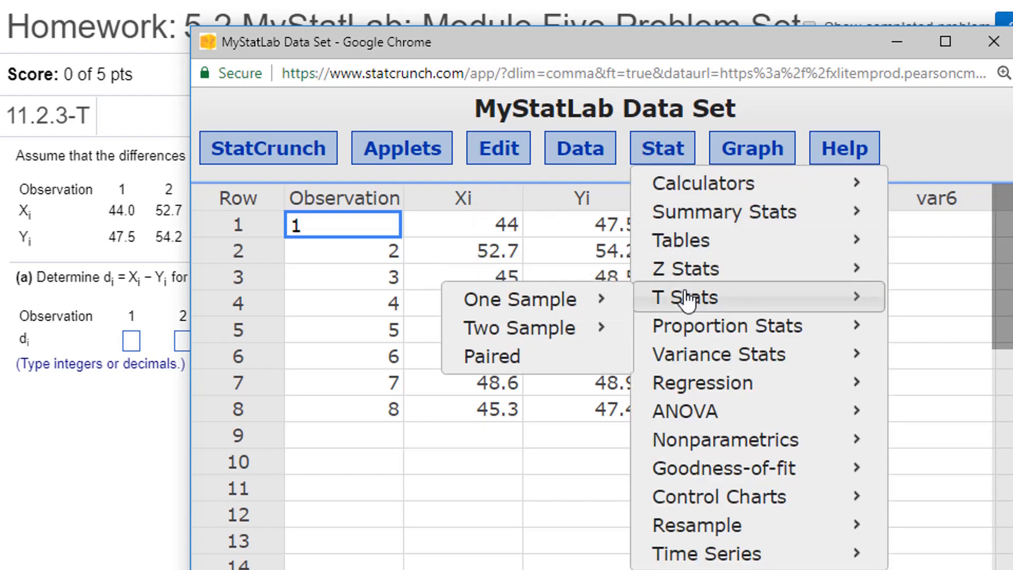
click(510, 364)
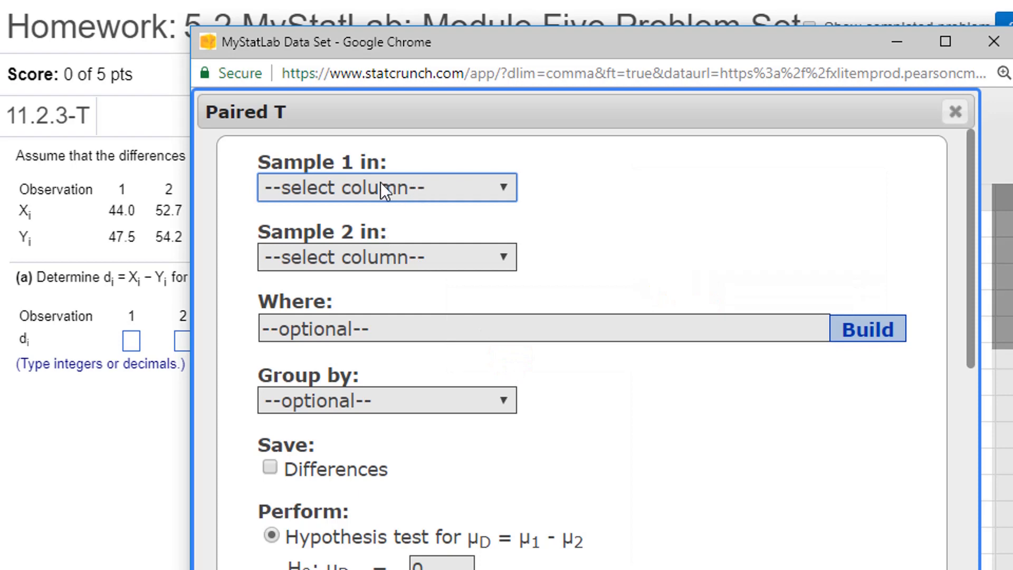
Run the paired T test with Xi as sample 1 and Yi as sample 2, saving the differences, and close the result
click(324, 184)
click(287, 259)
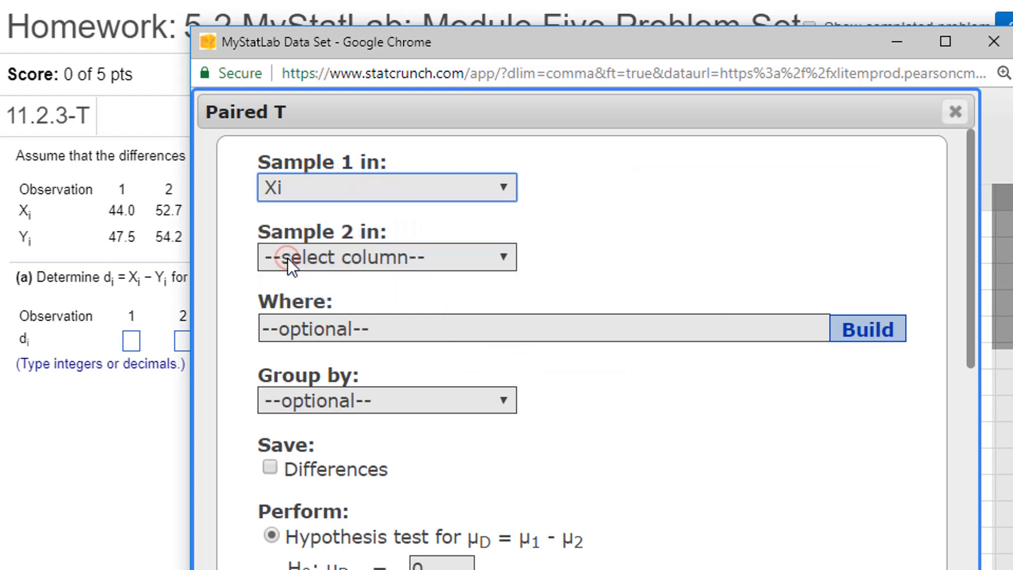
click(385, 261)
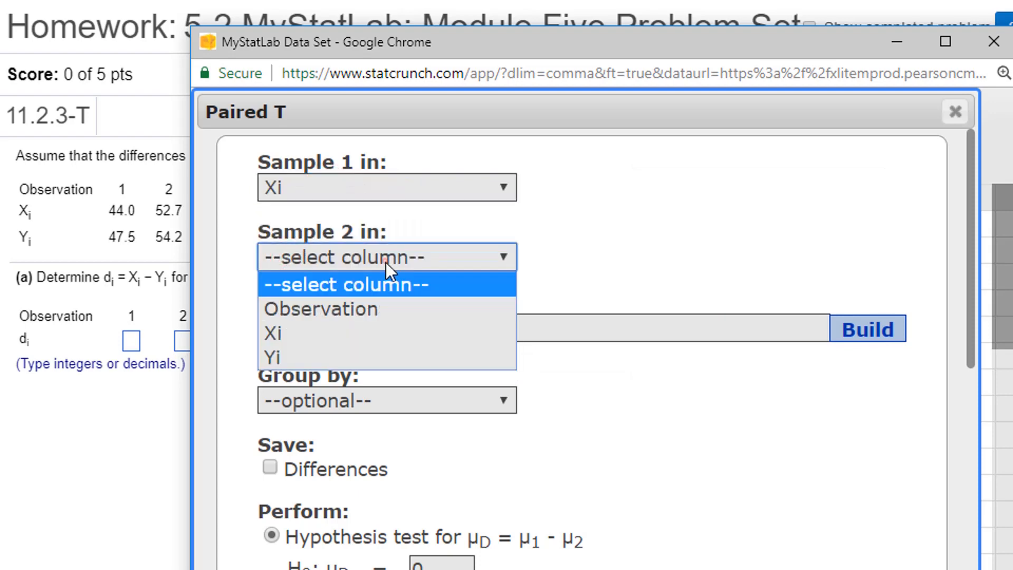
click(324, 350)
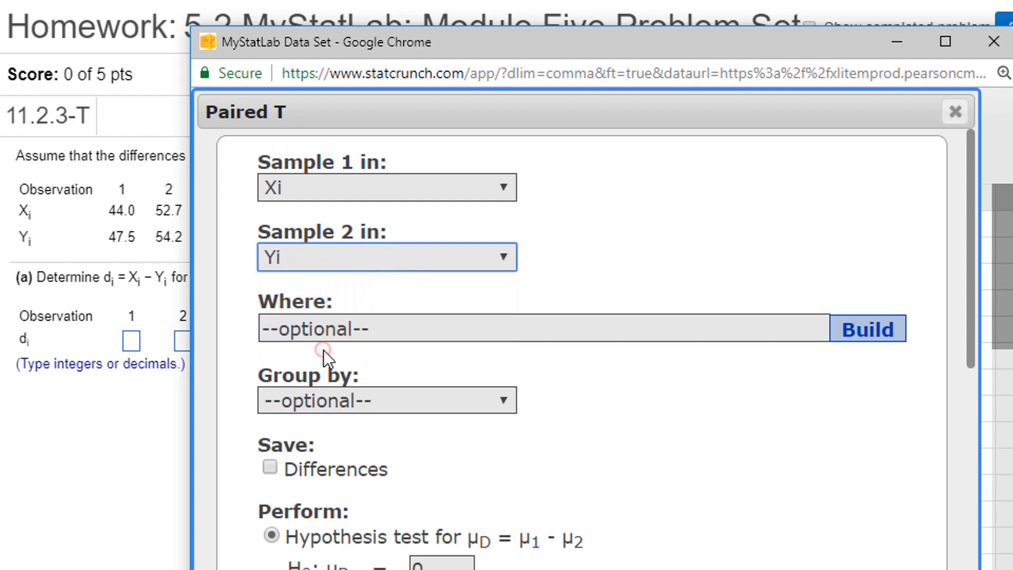
click(269, 468)
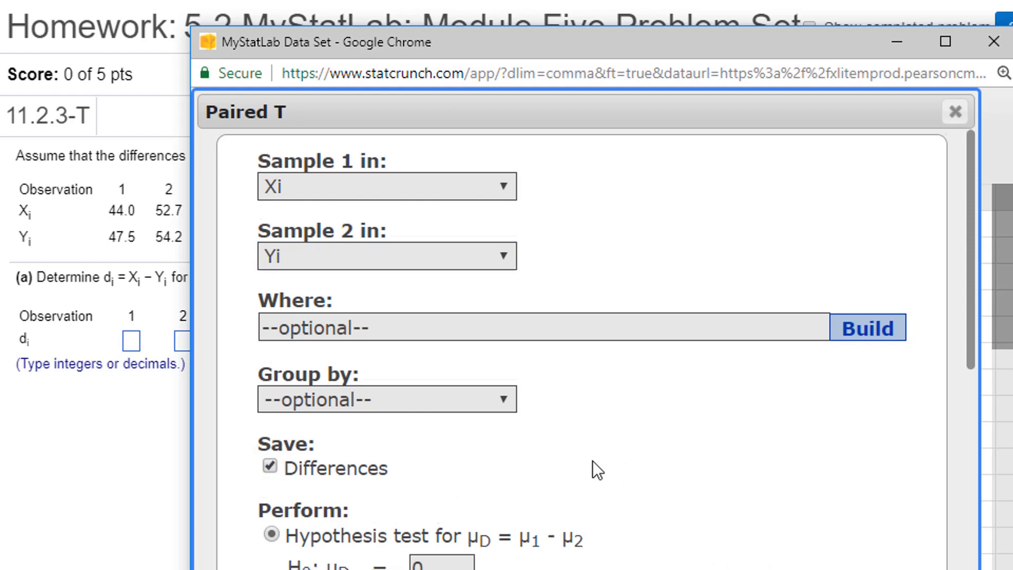
scroll(593, 461, down, 2)
scroll(603, 504, up, 2)
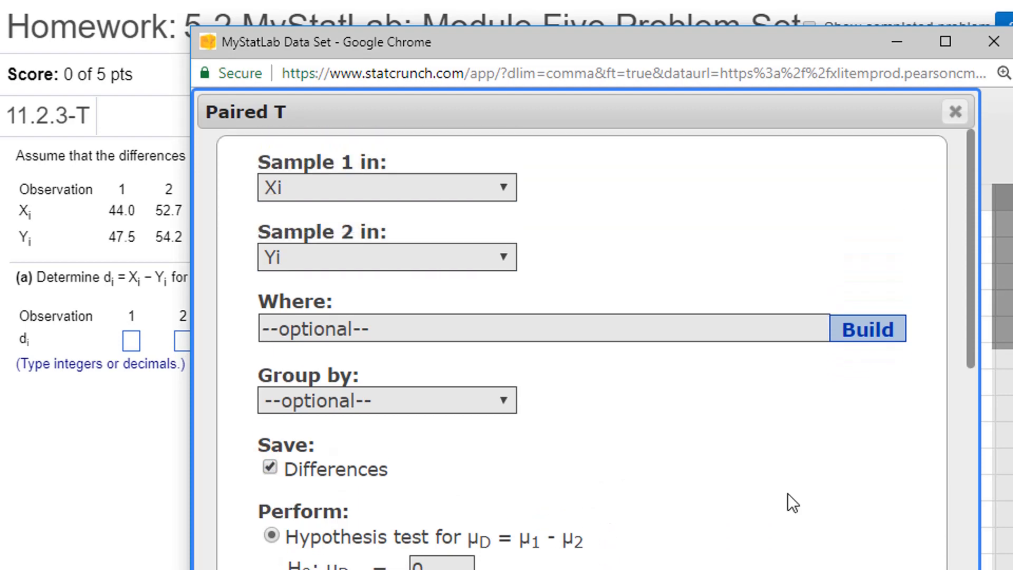
click(897, 569)
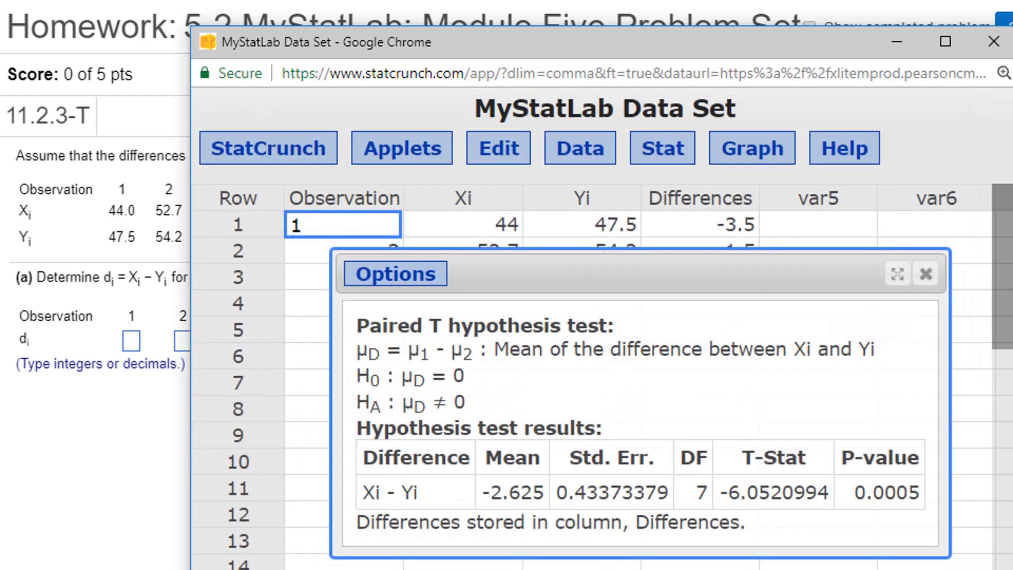
click(927, 273)
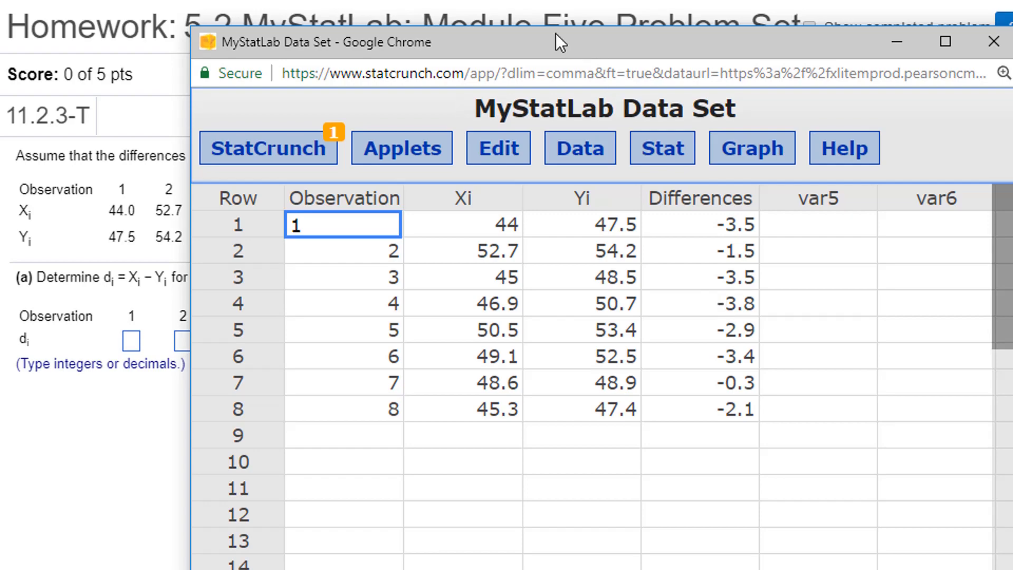
Move the StatCrunch window aside and submit -3.5, -1.5, -3.5, -3.8, -2.9, -3.4, -0.3 and -2.1 as the differences in part (a)
drag(537, 44, 920, 60)
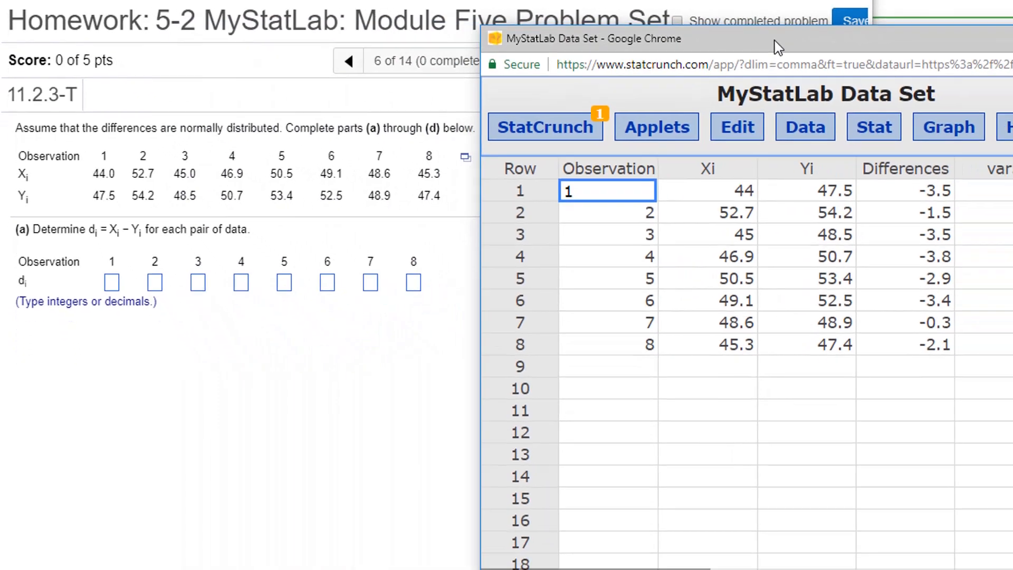
drag(774, 41, 805, 36)
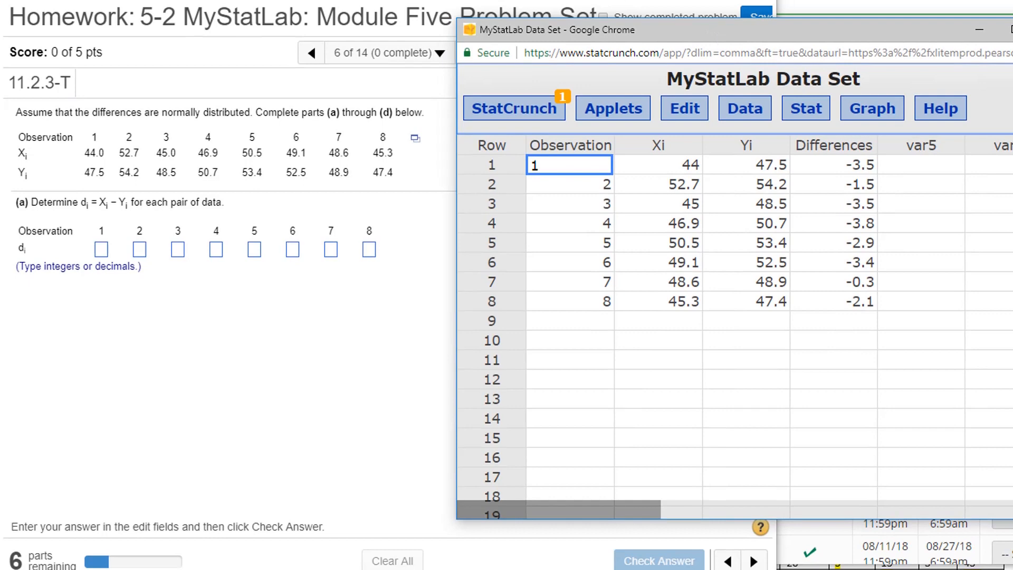
key(alt+Tab)
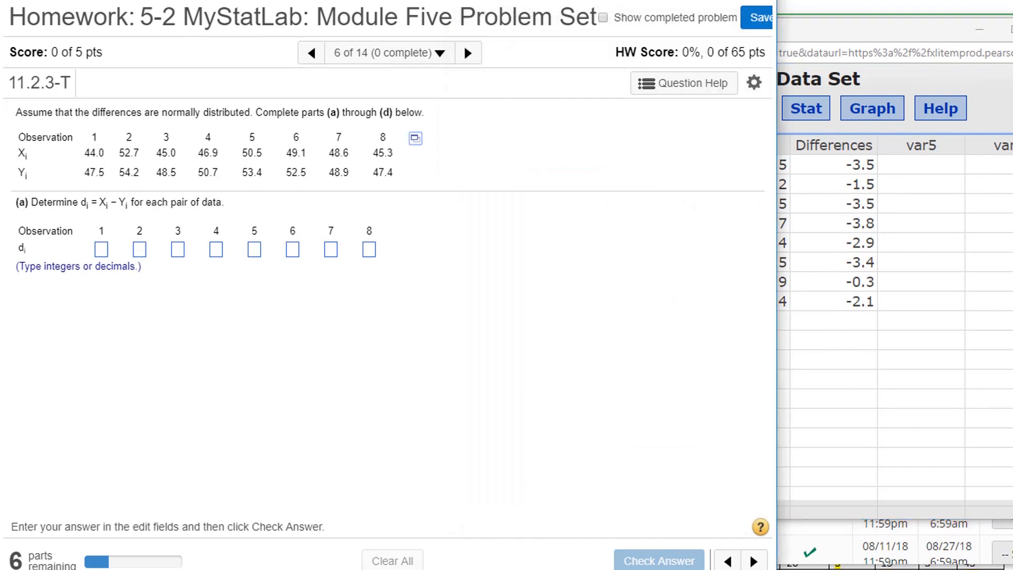
click(100, 248)
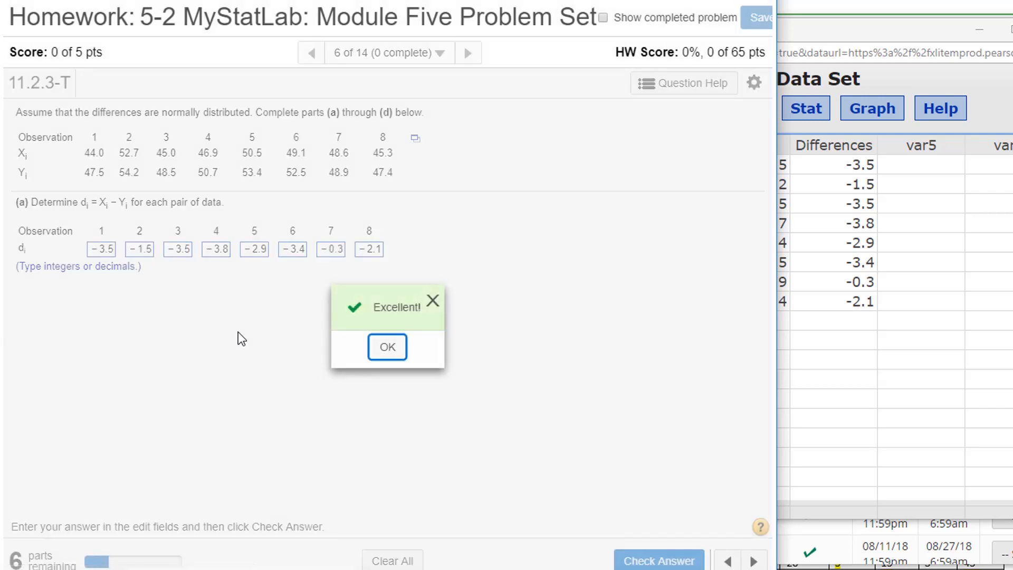
key(Return)
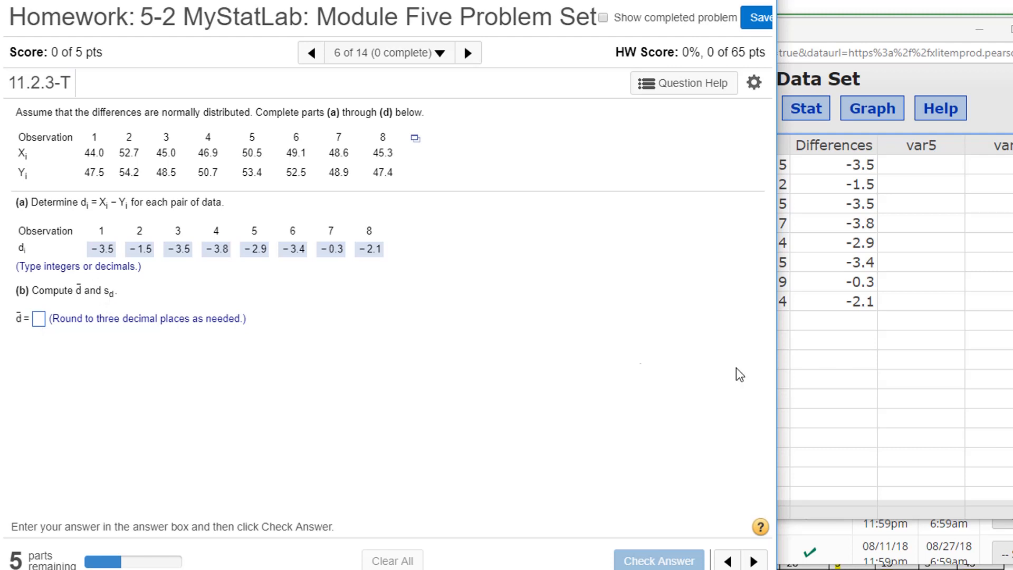
Compute column summary statistics for the Differences column in StatCrunch
click(828, 405)
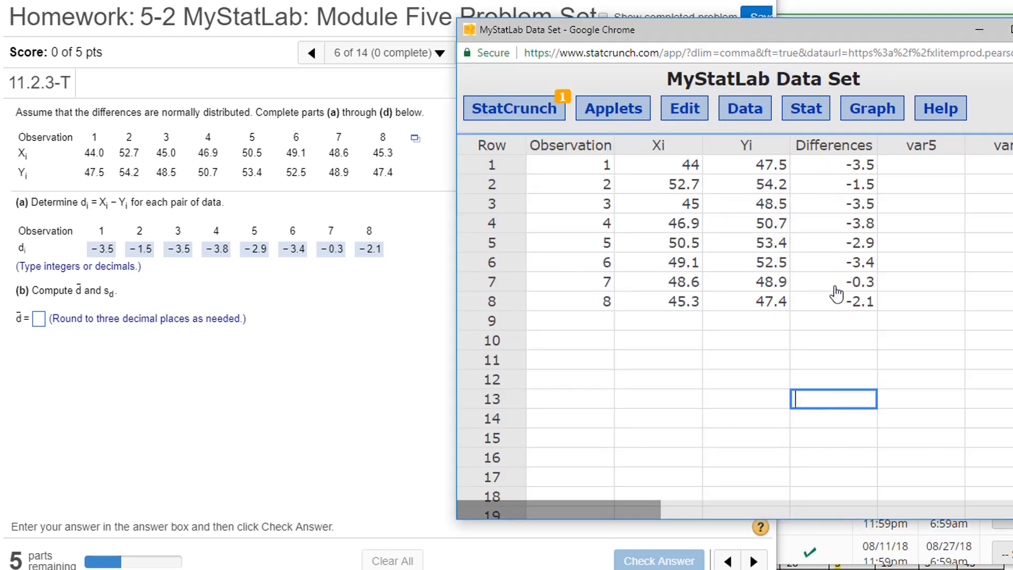
click(814, 118)
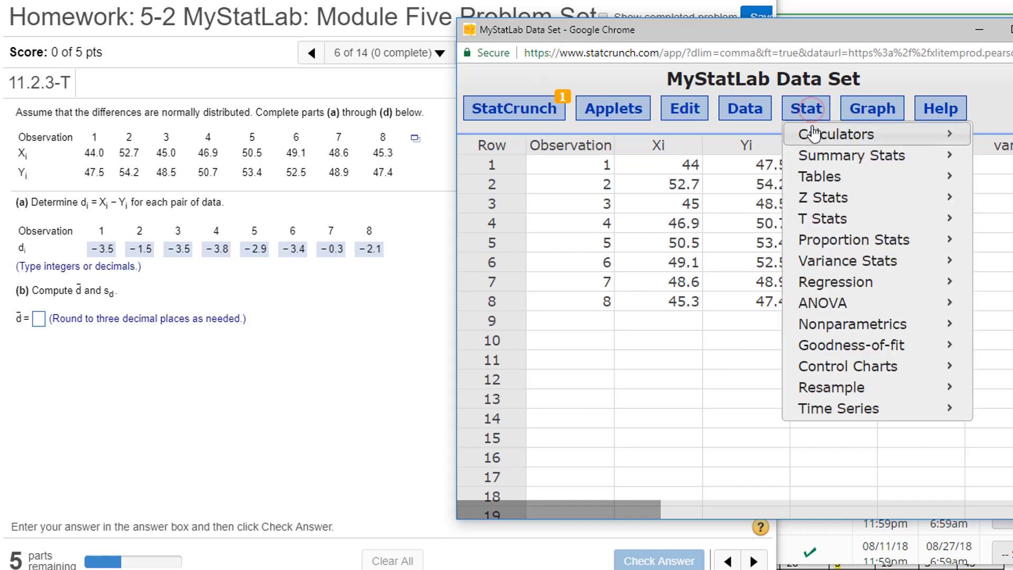
mouse_move(816, 138)
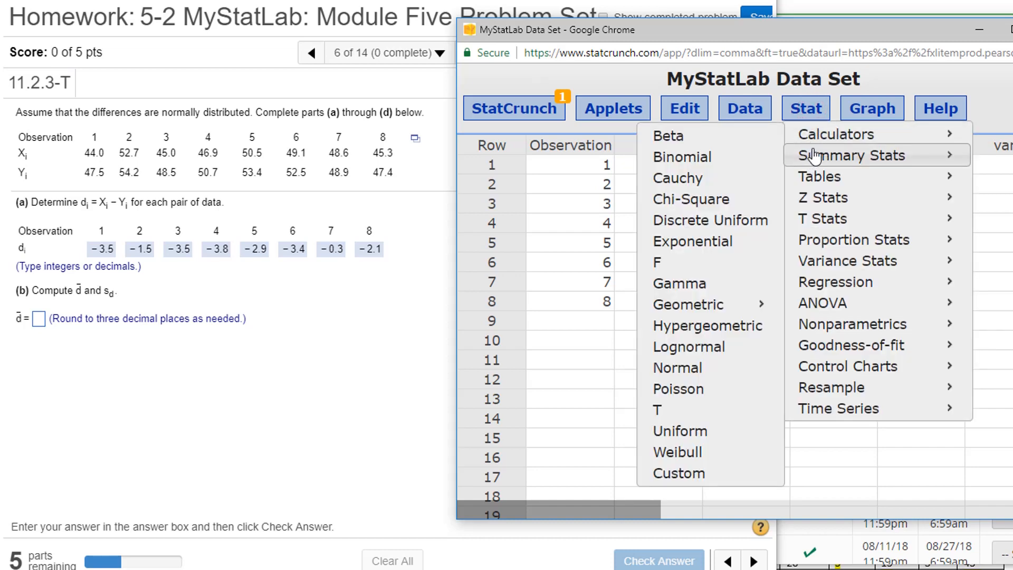
click(691, 157)
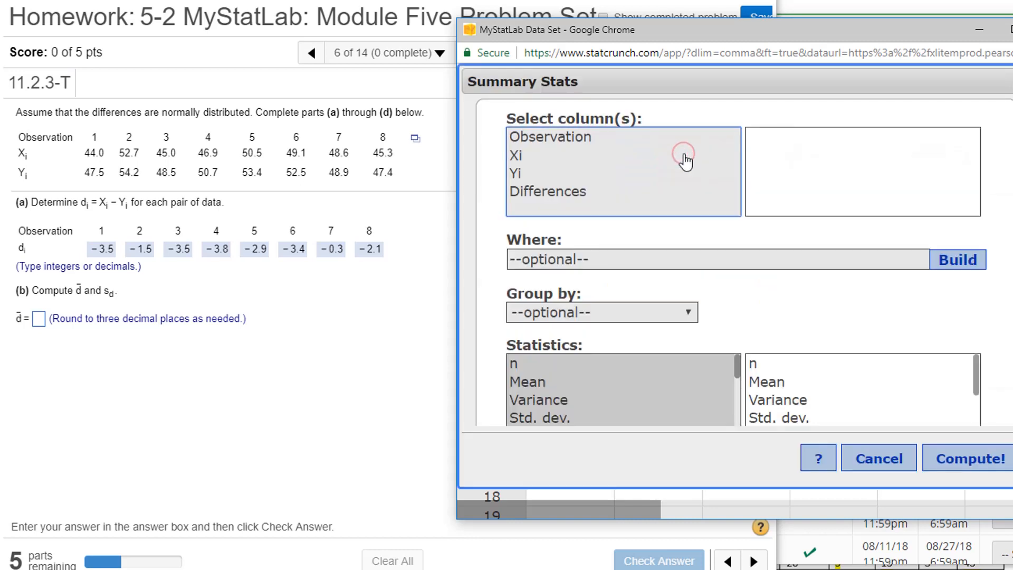
click(525, 191)
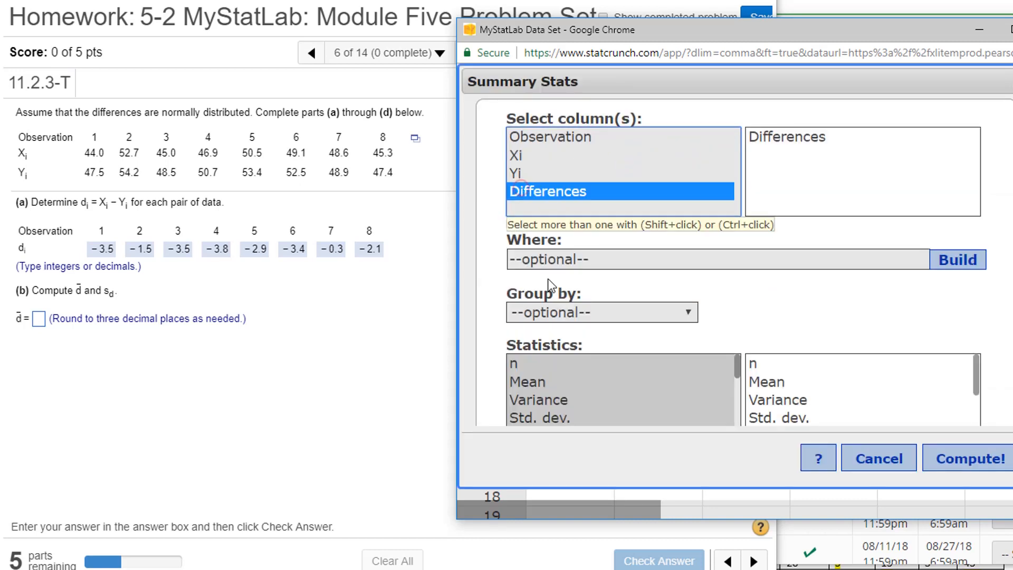
click(967, 463)
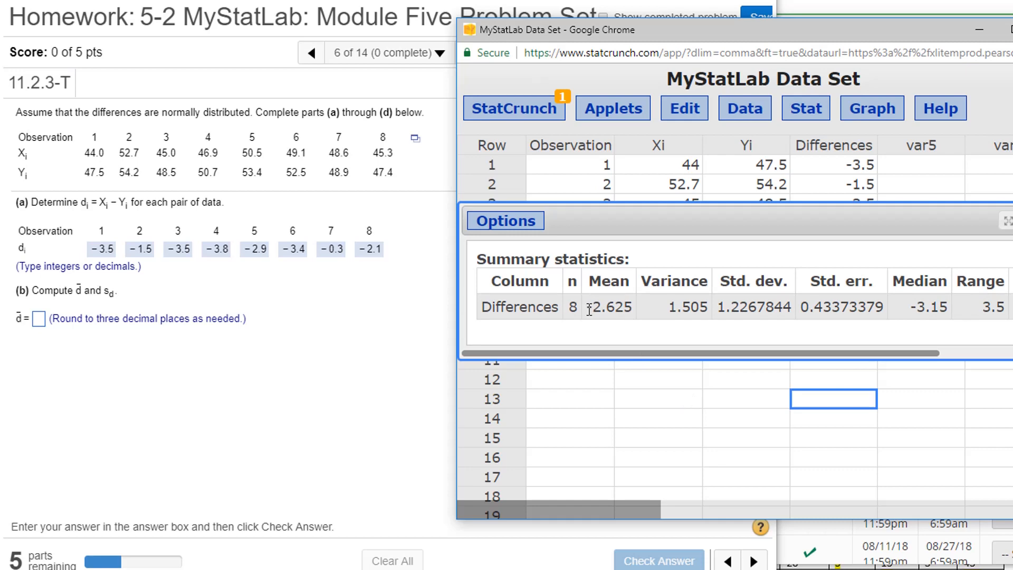
Copy the mean of the differences and submit -2.625 as the d-bar answer in part (b)
drag(589, 310, 633, 310)
key(ctrl+c)
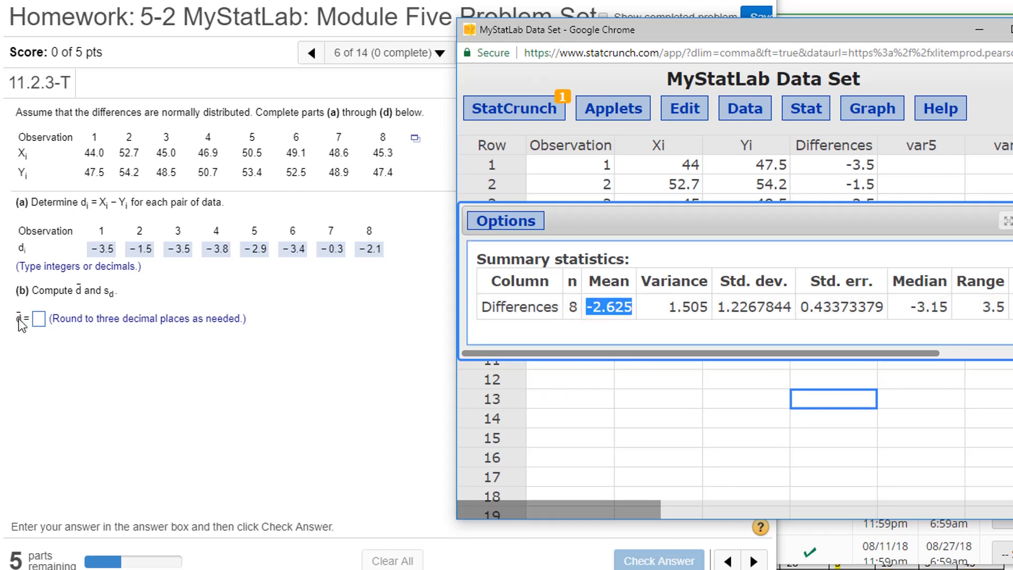
click(39, 320)
key(ctrl+v)
key(Return)
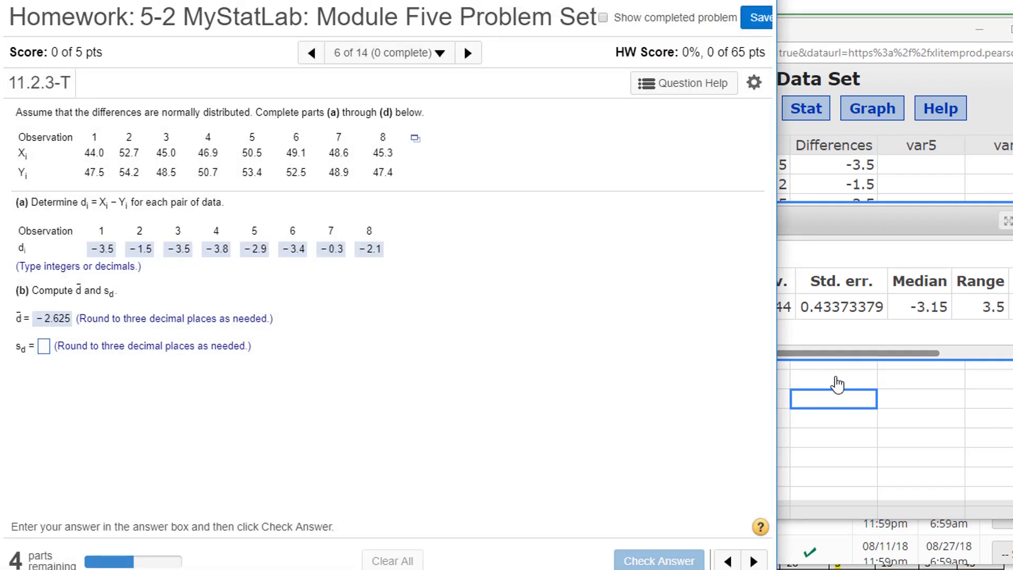
Take the standard deviation from the summary statistics and submit 1.227, rounded to three decimals, as the s_d answer
click(837, 385)
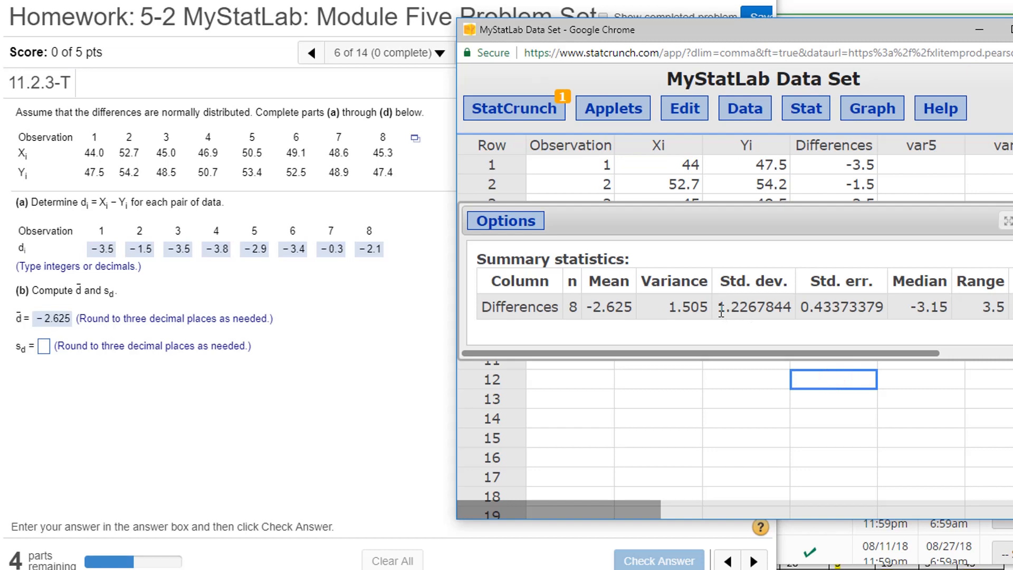
drag(721, 313, 756, 312)
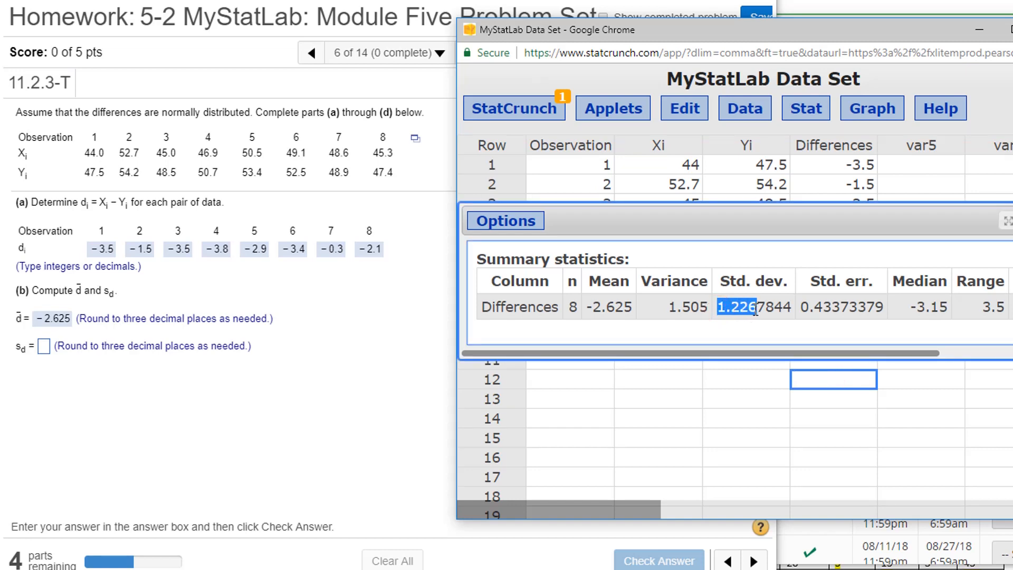
click(43, 349)
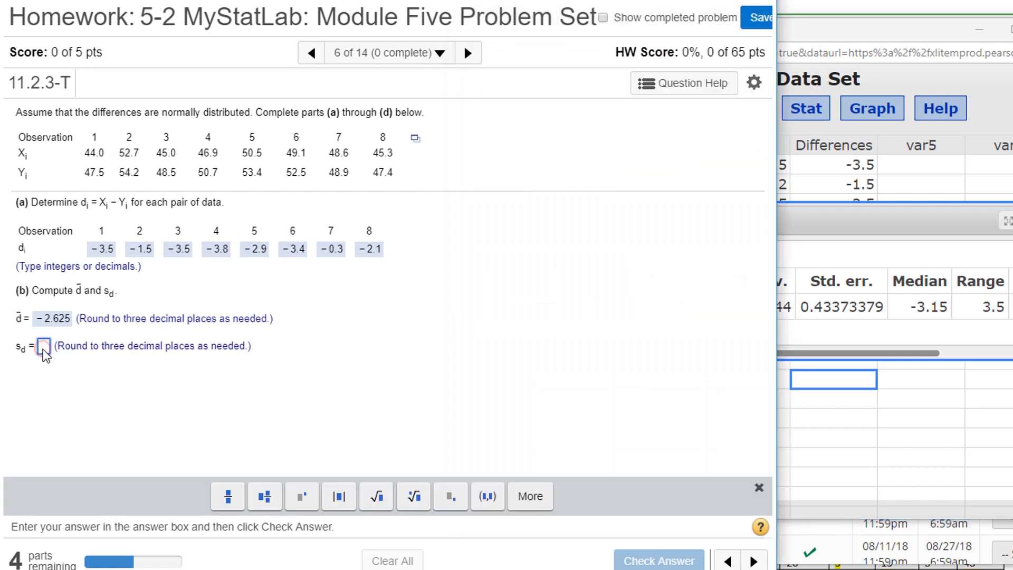
text(1.227)
key(Return)
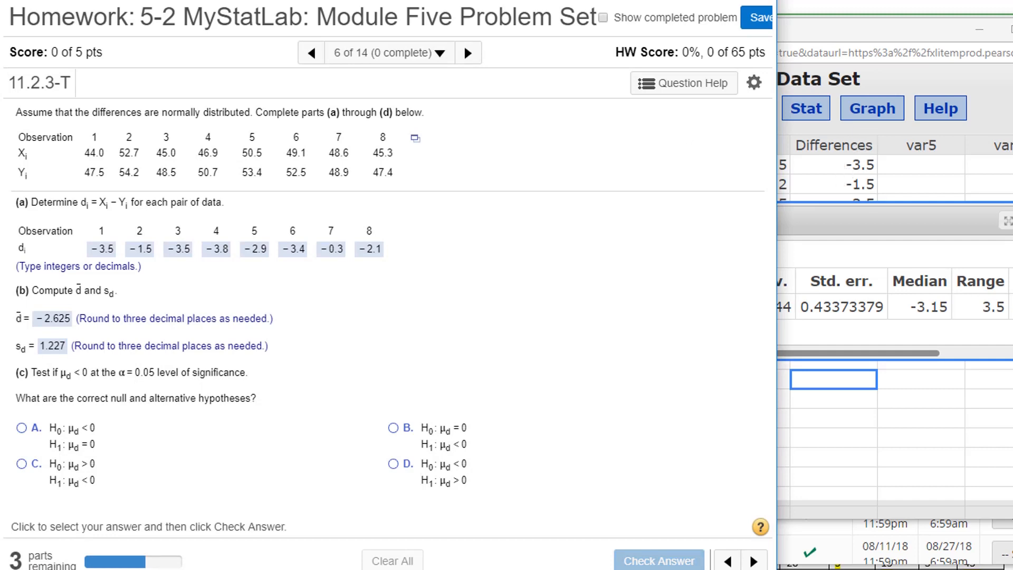
Close the summary statistics in StatCrunch and reopen the hidden paired T hypothesis test result for Xi and Yi
click(1011, 222)
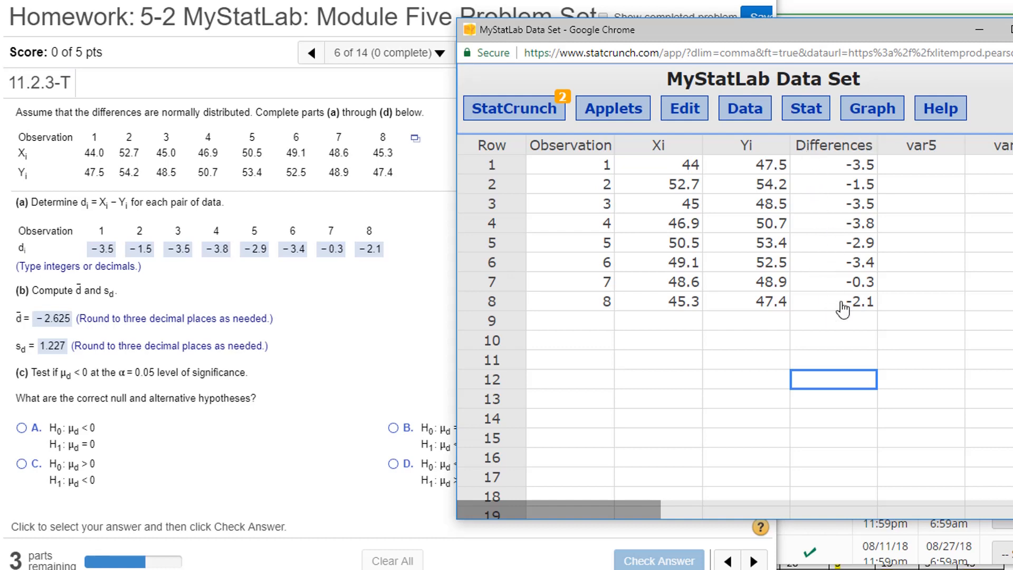
click(548, 109)
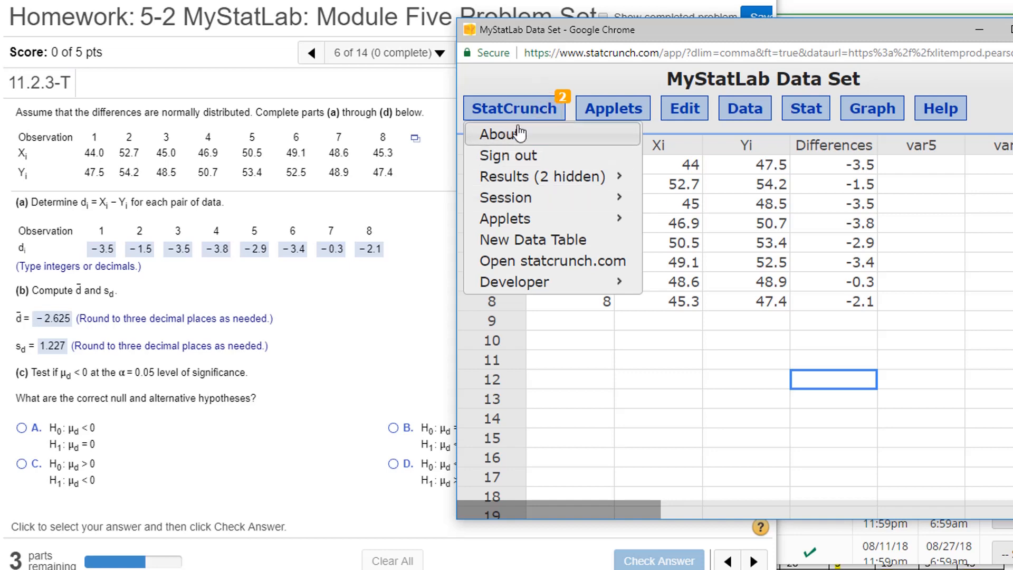
mouse_move(520, 175)
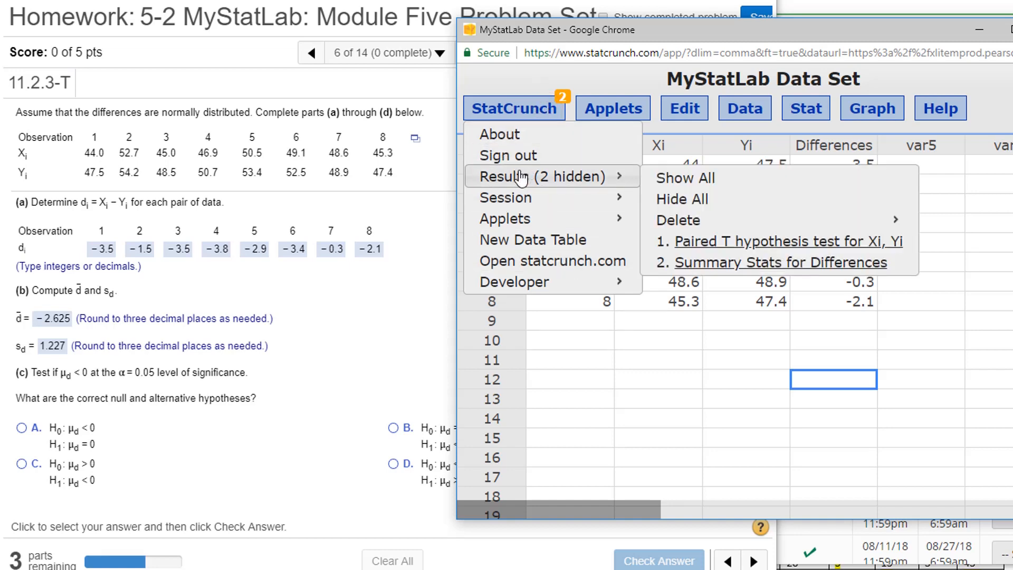
click(727, 243)
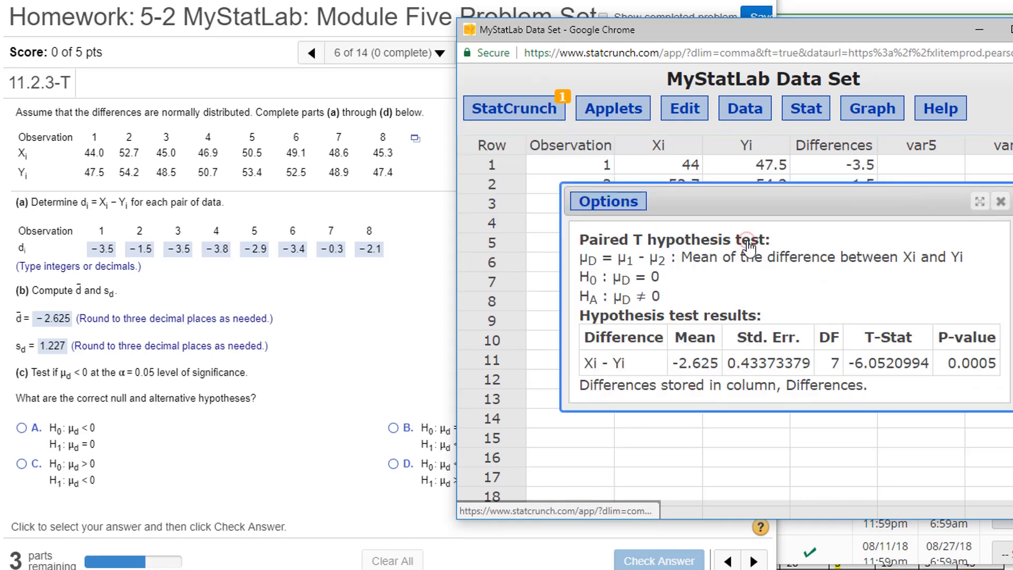
Edit the paired T hypothesis test for Xi and Yi so the alternative hypothesis is μD < 0
click(604, 205)
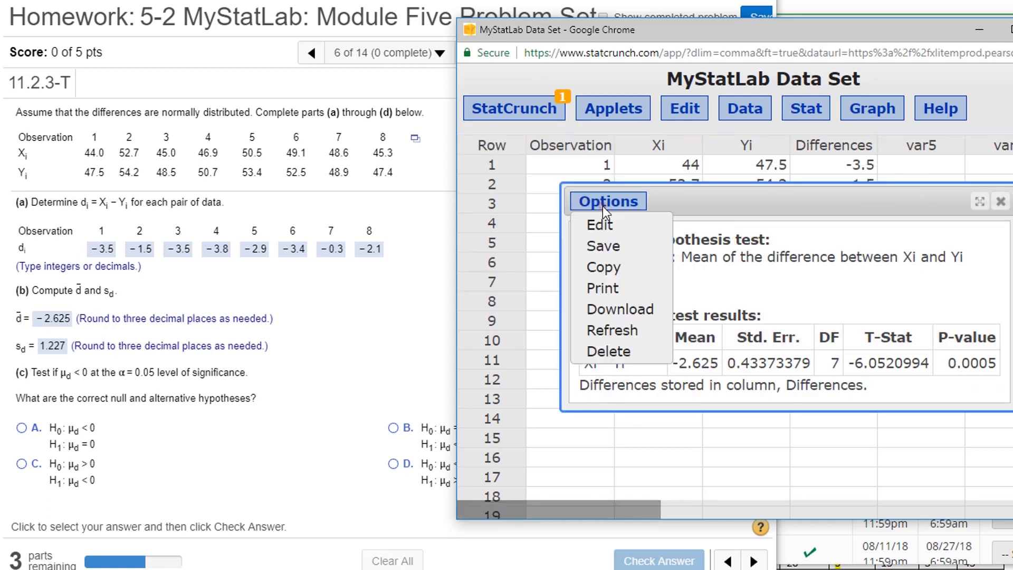
click(601, 226)
scroll(815, 363, down, 3)
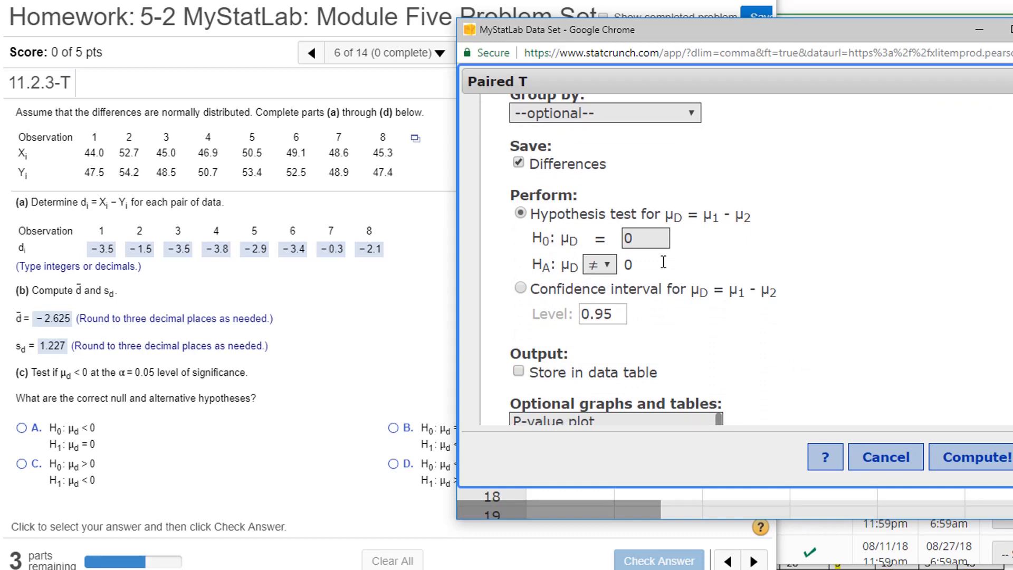
click(597, 266)
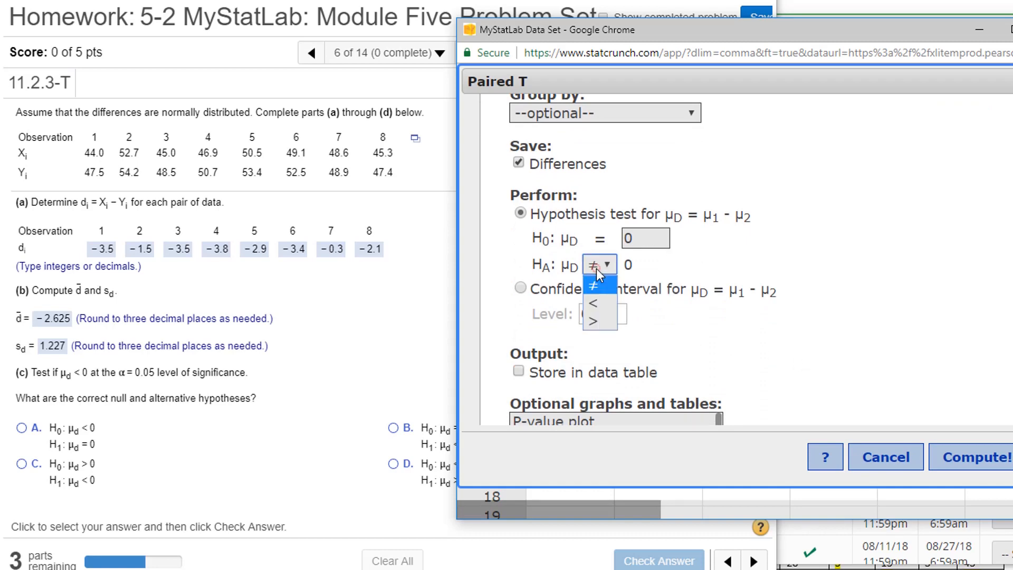
click(592, 303)
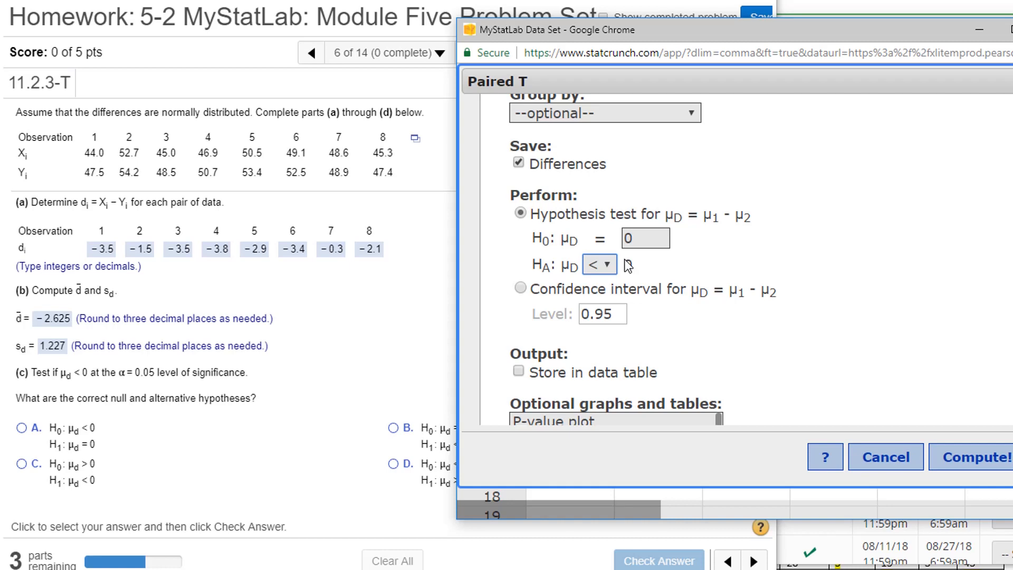
Return to the MyStatLab problem and submit choice B (H0: μd = 0, H1: μd < 0) as the part (c) hypotheses
click(324, 400)
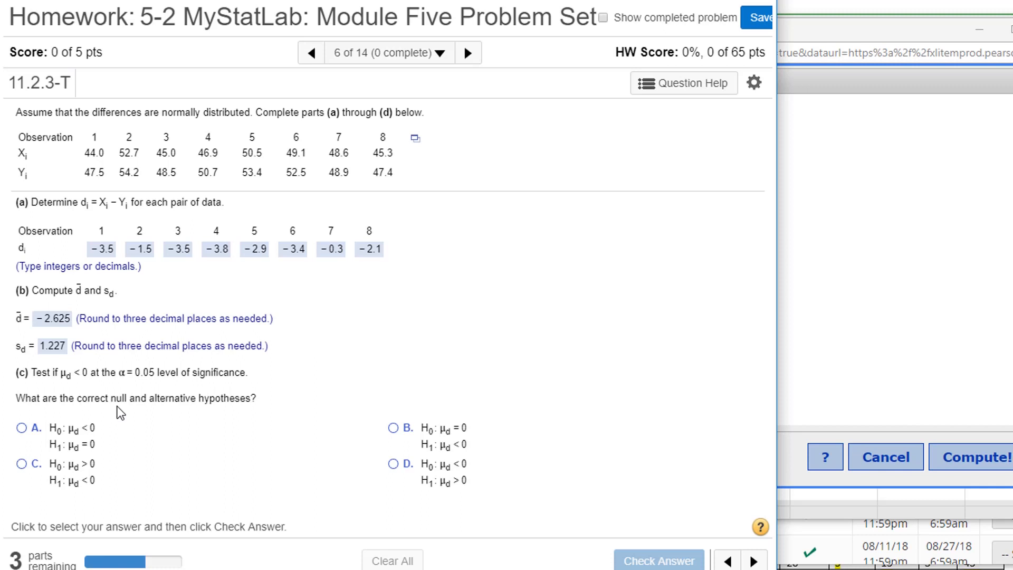
click(393, 427)
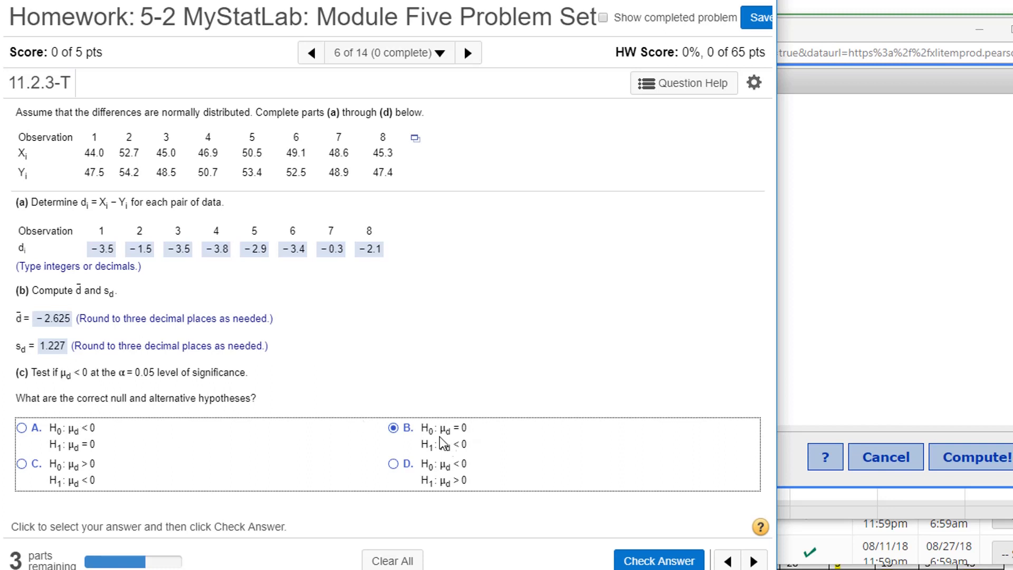
key(Return)
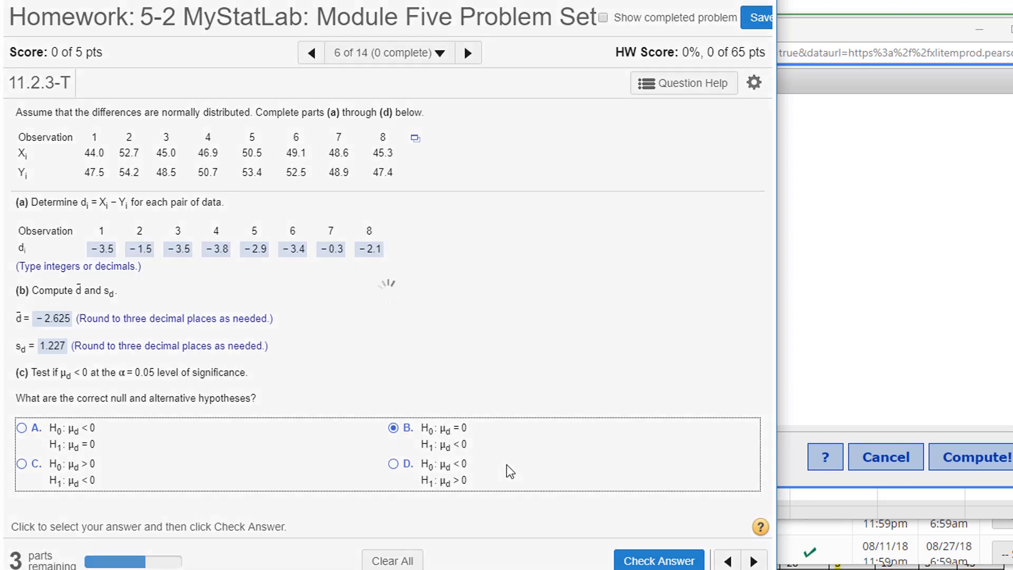
key(Return)
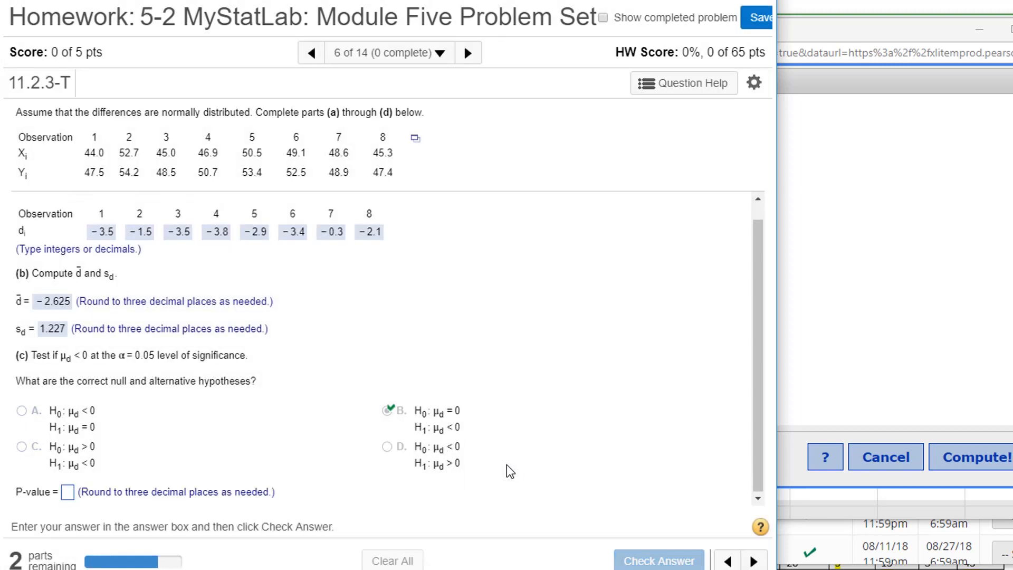
Compute the edited paired T test in StatCrunch and submit 0 as the P-value in MyStatLab, rounded to three decimals
click(835, 395)
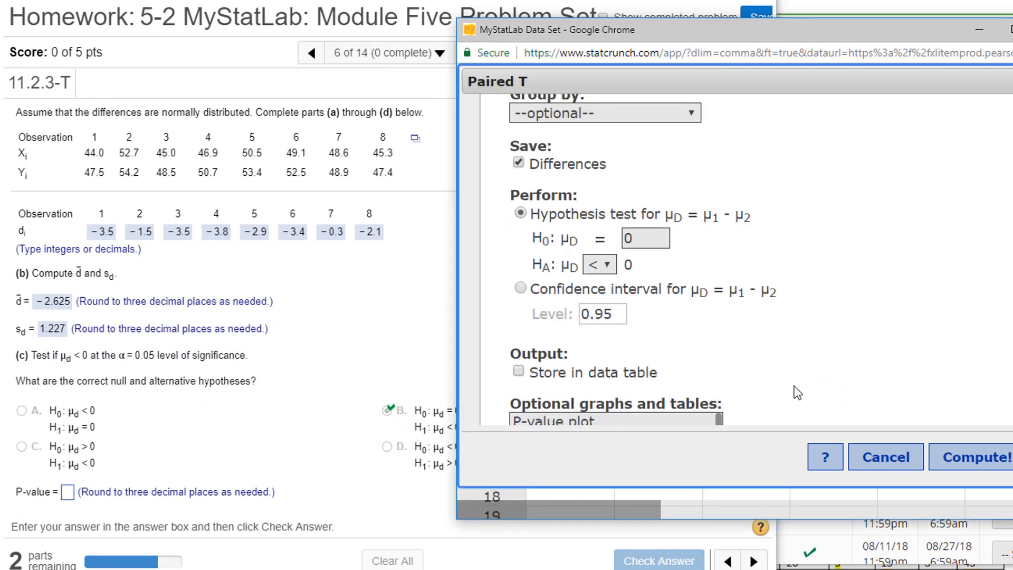
click(956, 464)
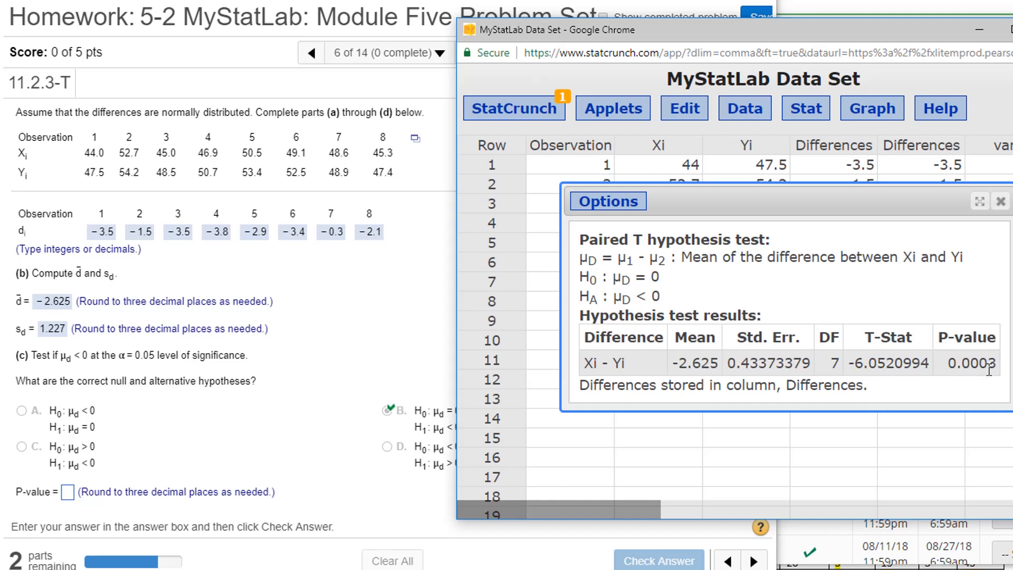
click(68, 492)
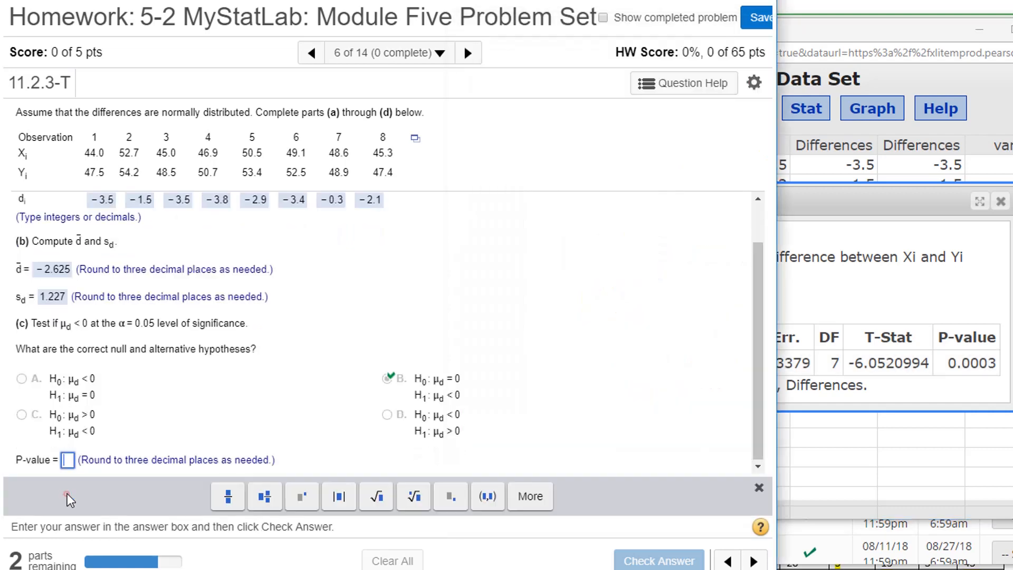
text(0)
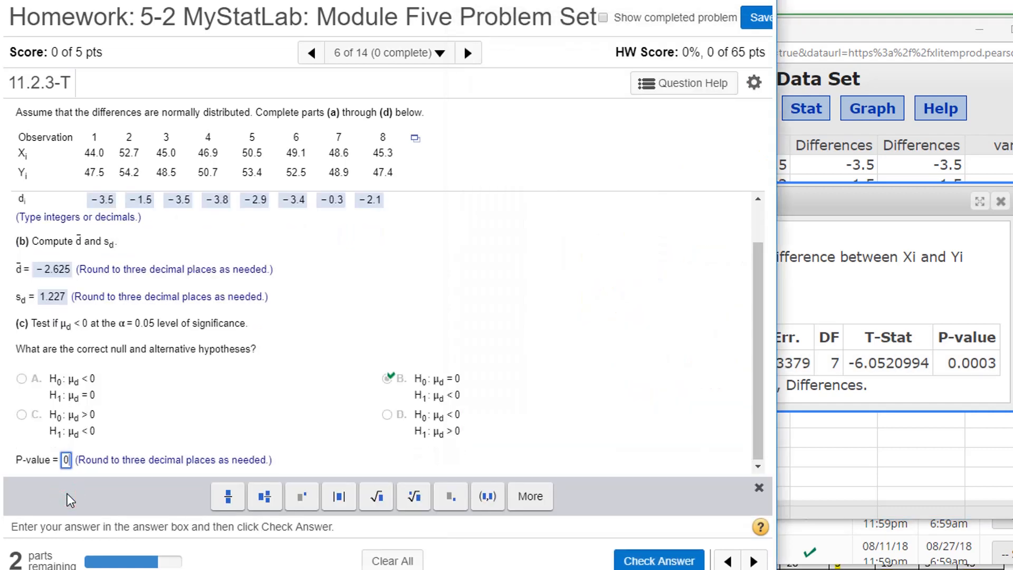
key(Return)
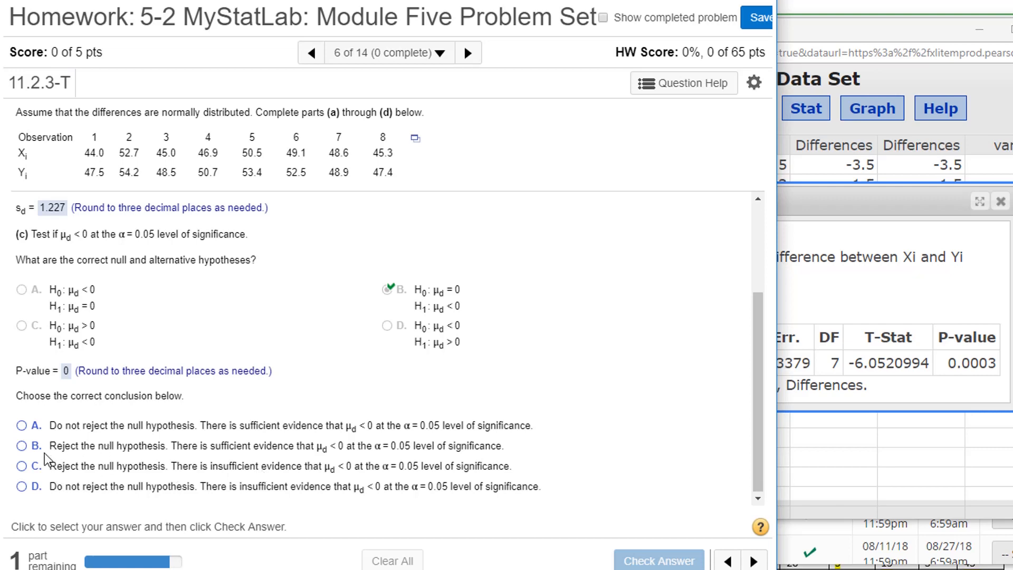
Submit conclusion B, rejecting the null hypothesis with sufficient evidence that μd < 0 at the 0.05 level
click(23, 446)
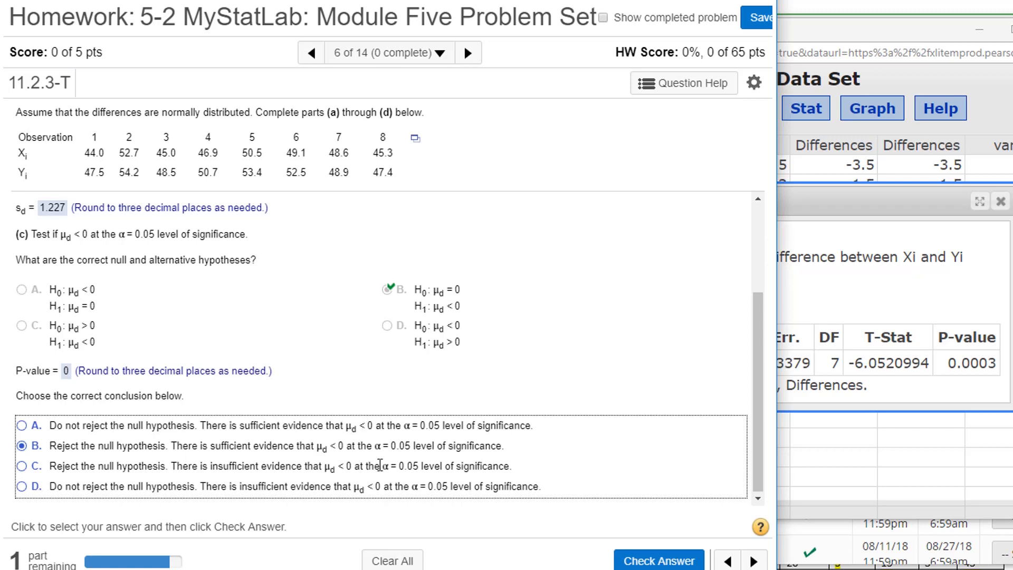
key(Return)
key(Return)
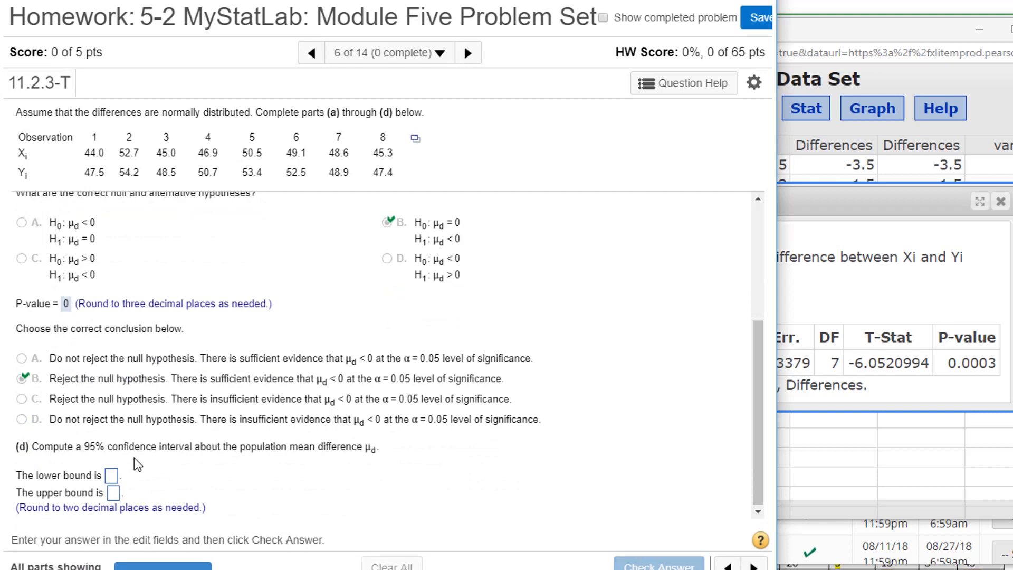
Edit the paired T analysis in StatCrunch to compute a 0.95 confidence interval for μD without saving the differences
click(854, 200)
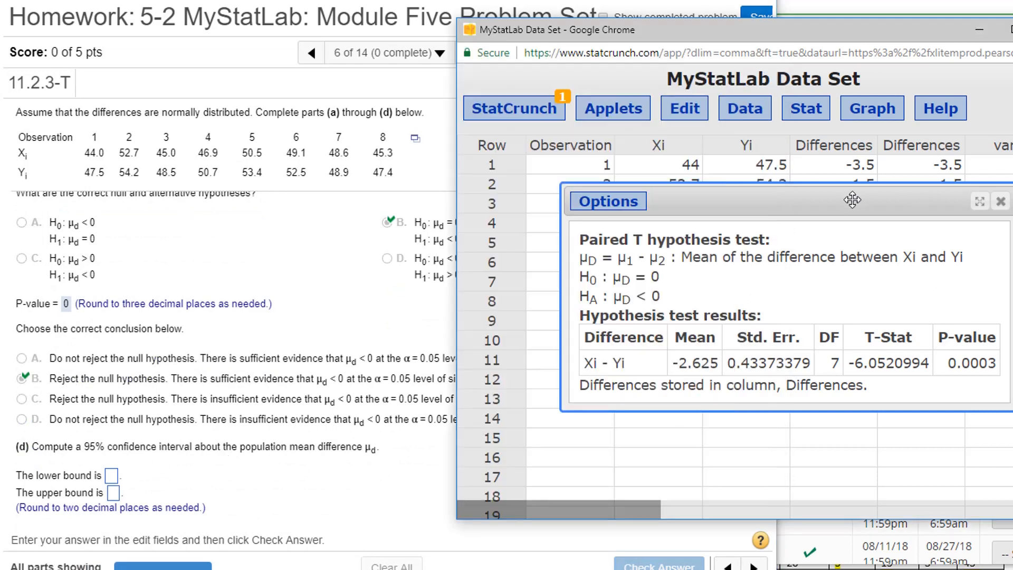
click(581, 206)
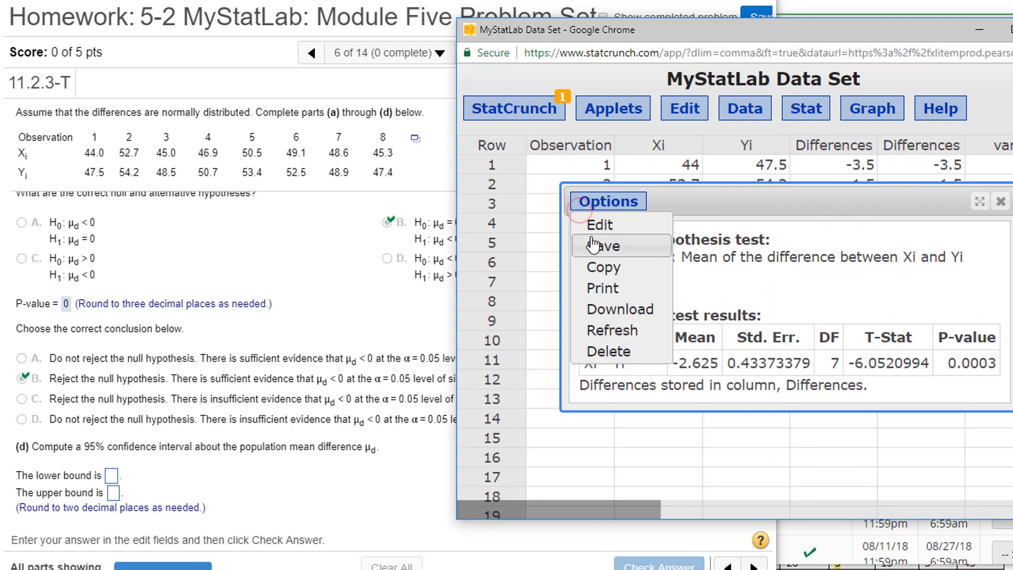
click(601, 226)
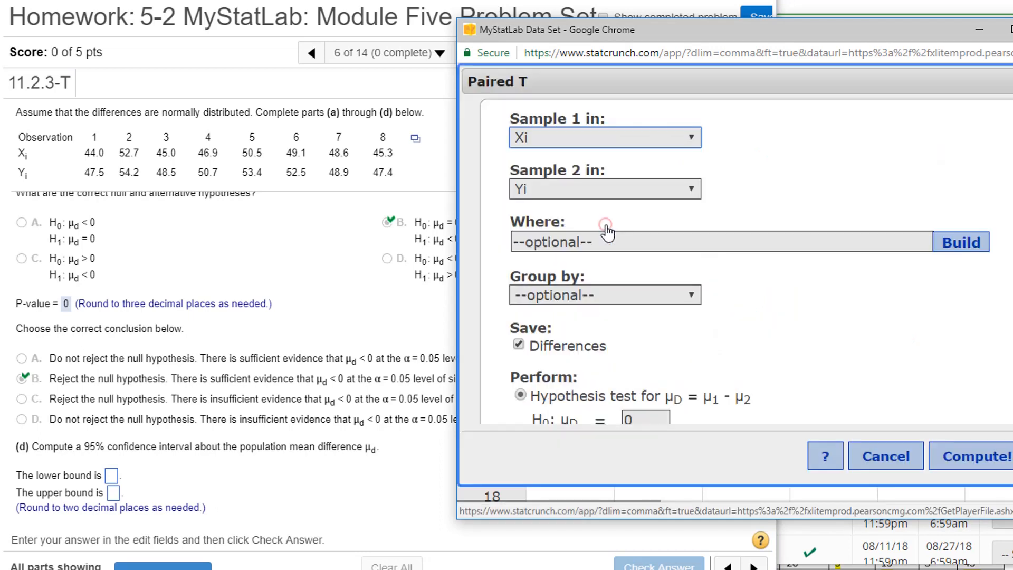
scroll(650, 407, down, 2)
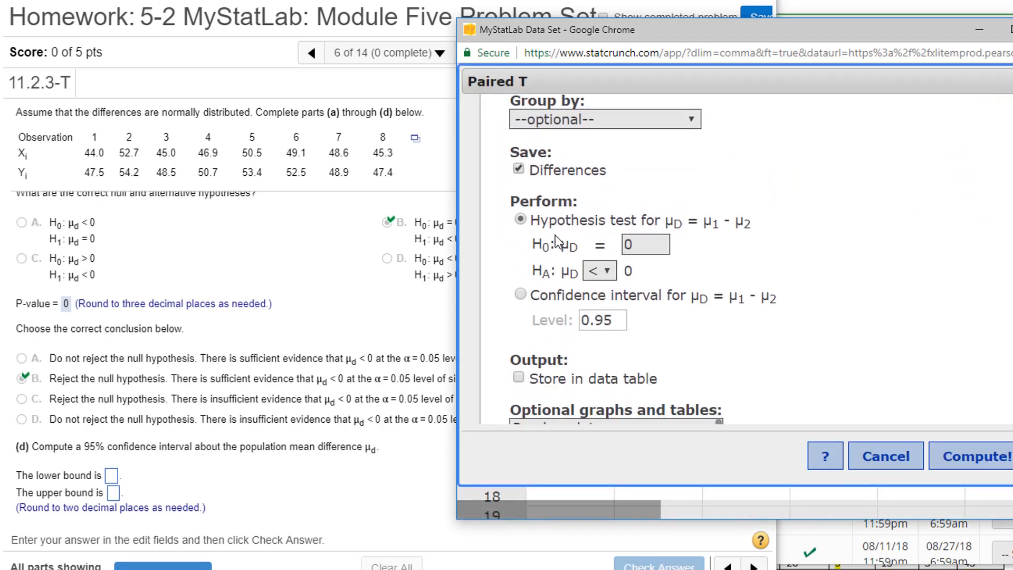
click(521, 170)
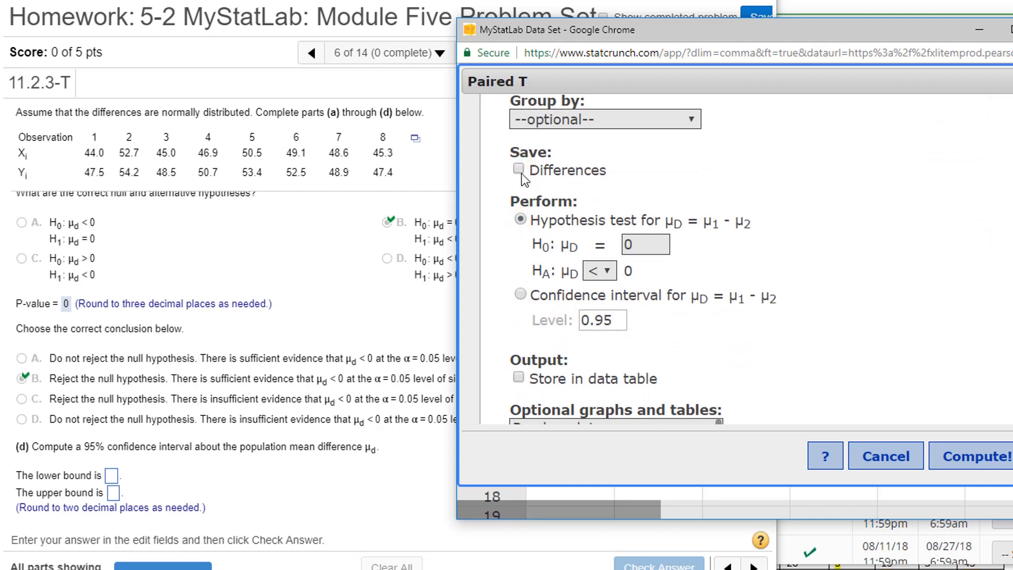
click(521, 295)
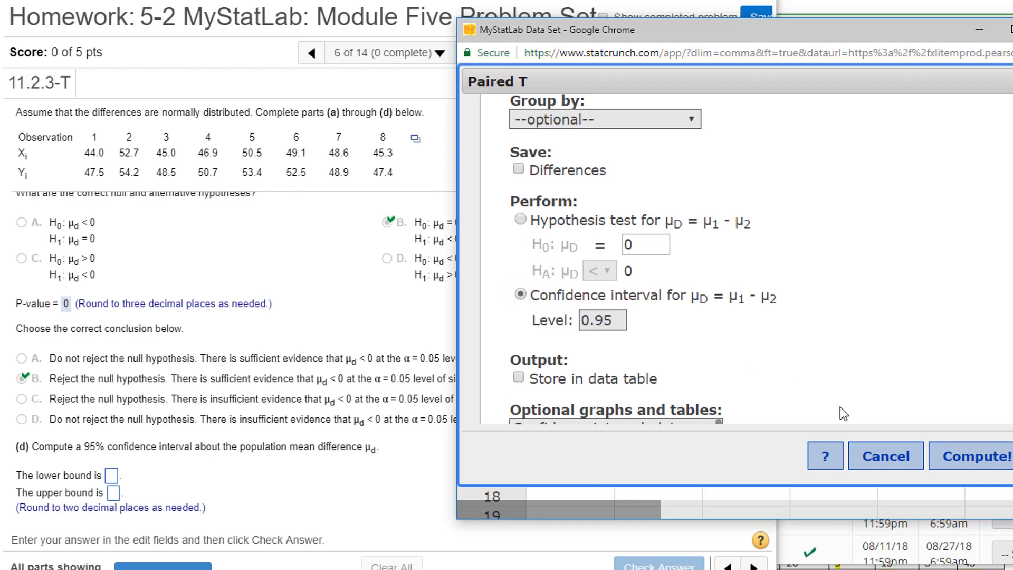
click(956, 453)
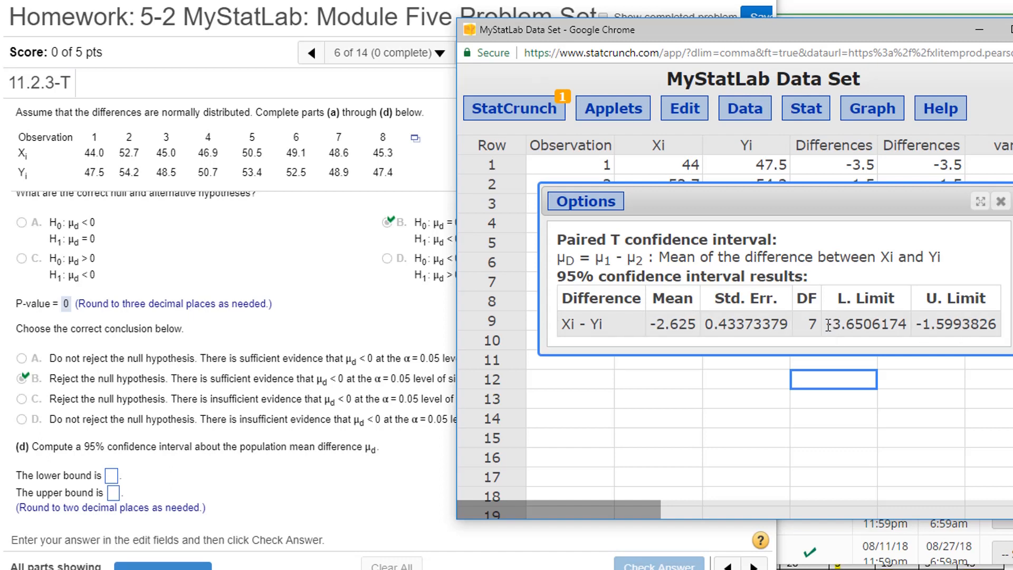
Copy -3.65 from the confidence interval's lower limit into the lower bound answer of part (d)
drag(863, 323, 825, 323)
key(ctrl+c)
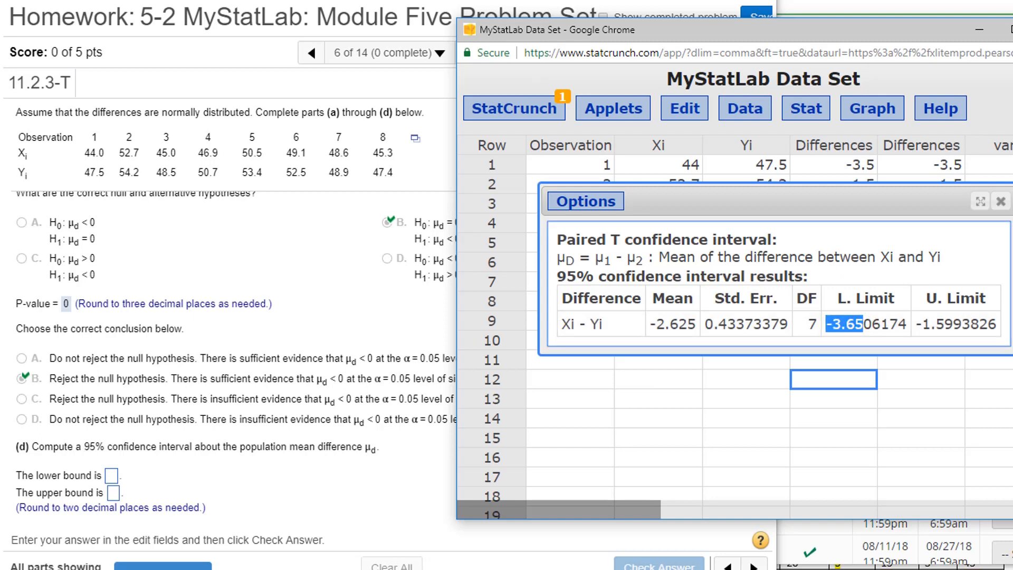
click(110, 477)
key(ctrl+v)
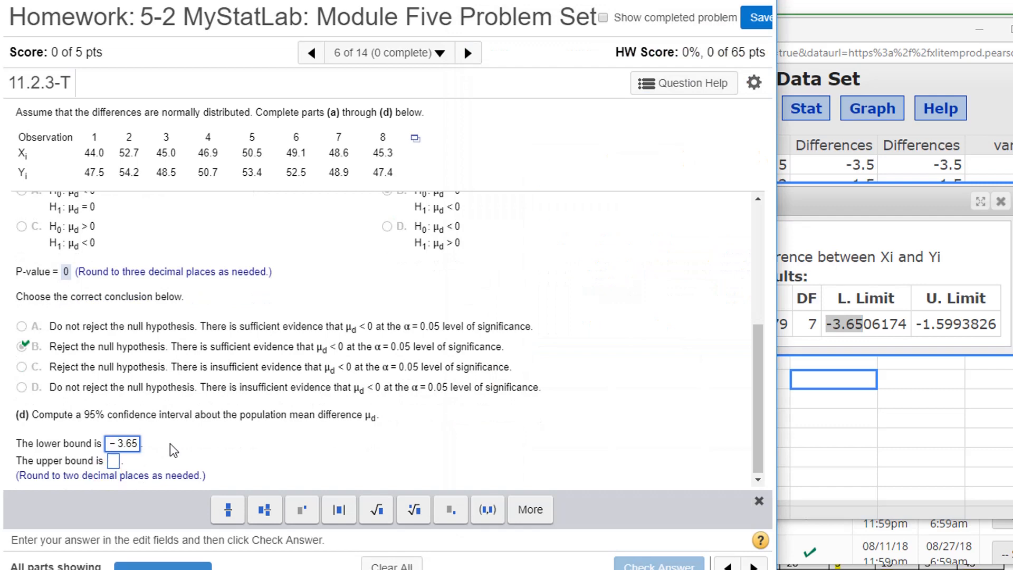
Take the upper limit from the StatCrunch interval, enter -1.6 as the upper bound, and submit the part (d) answers
click(928, 249)
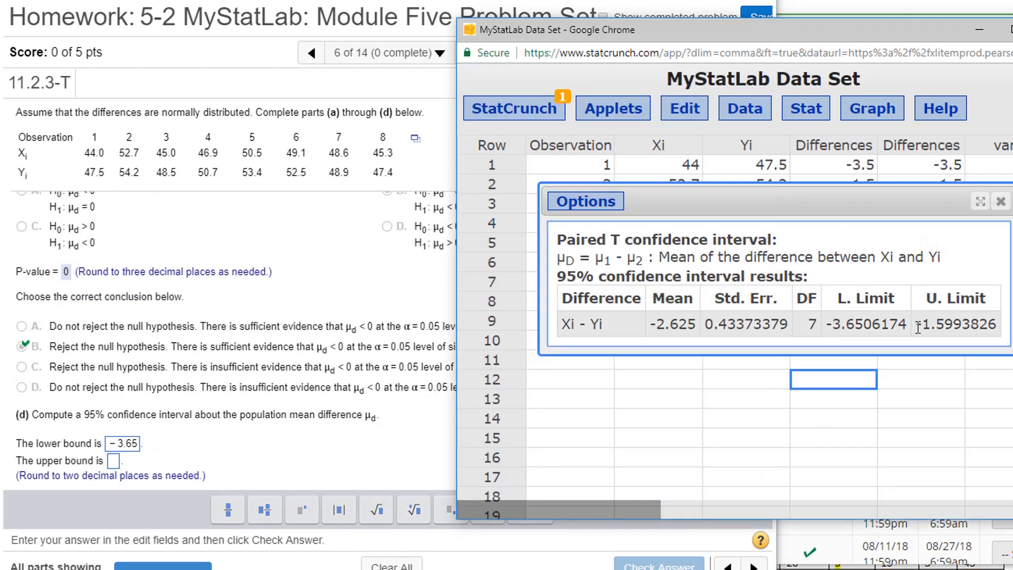
drag(916, 323, 955, 329)
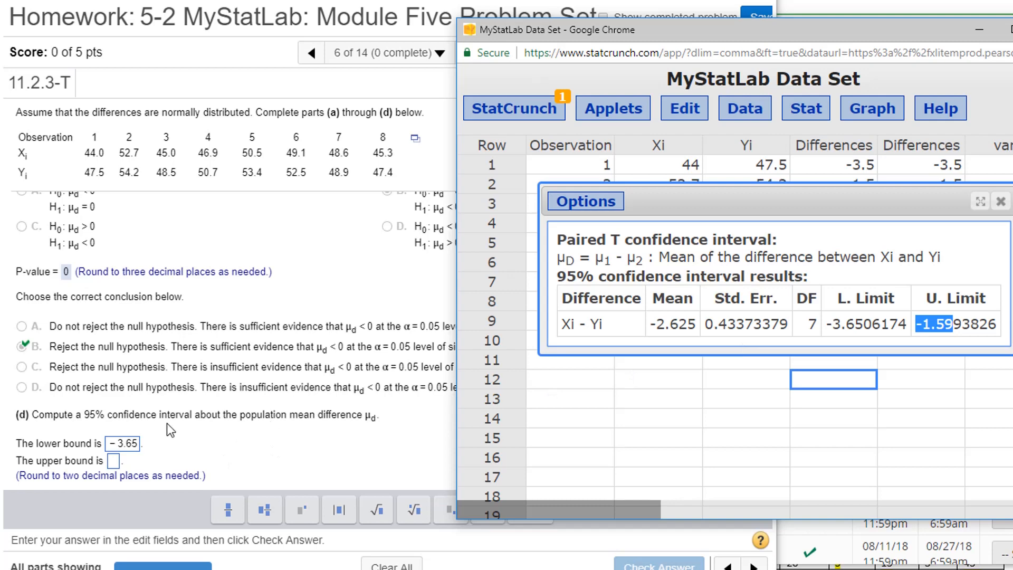
click(112, 461)
text(-1.)
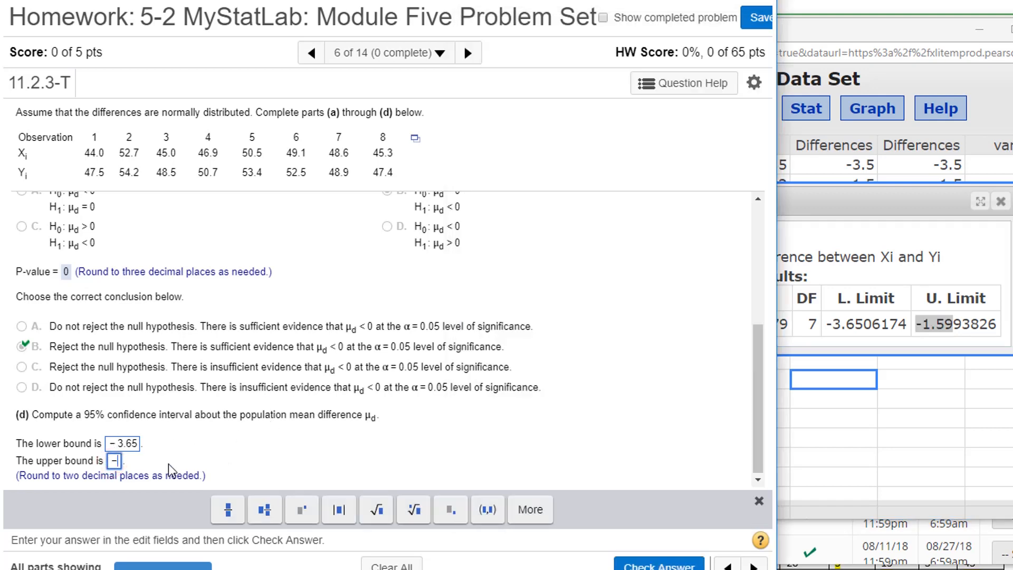
text(6)
key(Return)
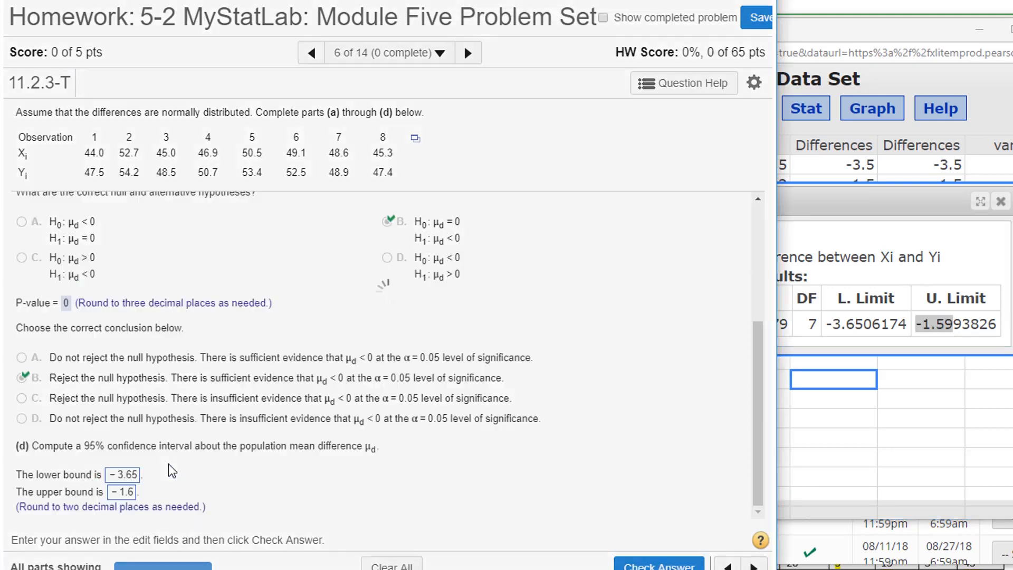